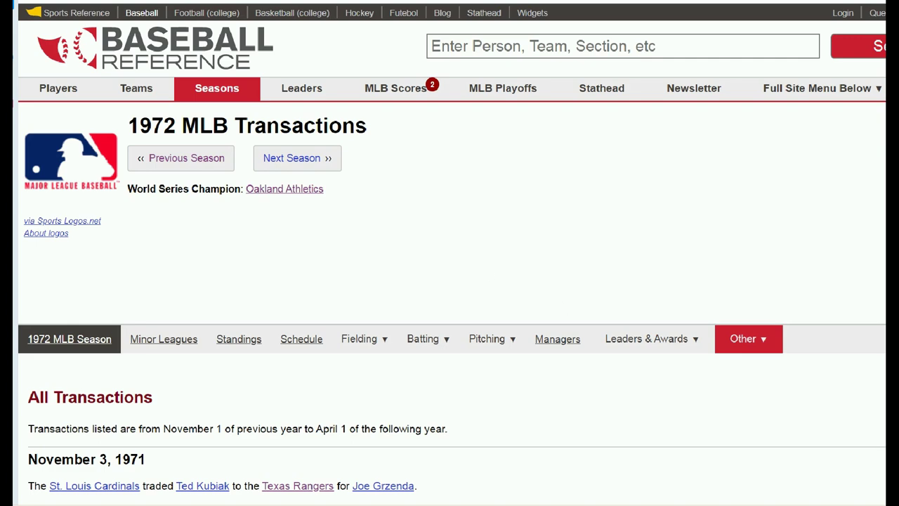
- Open the Cardinals' pitcher from the Texas Rangers in a new tab and review his 1961–1972 pitching stats
scroll(592, 350, "down", 5)
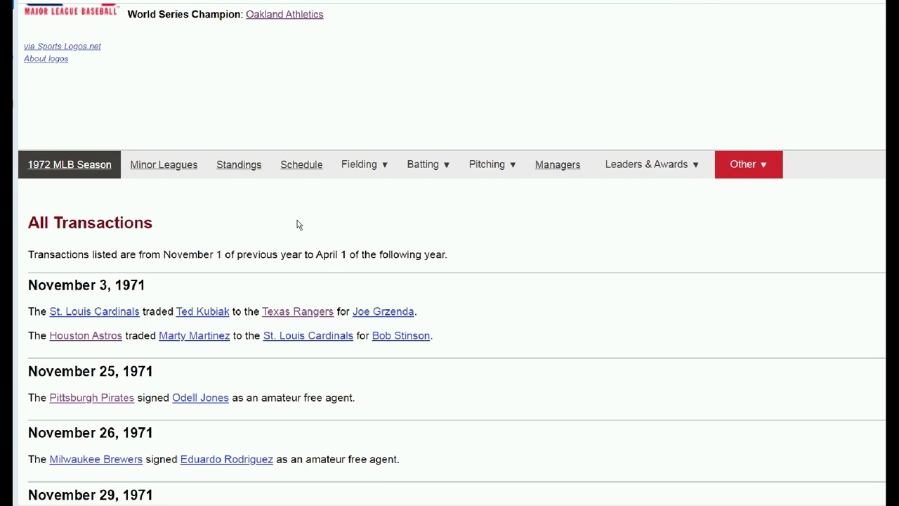
scroll(279, 228, "down", 1)
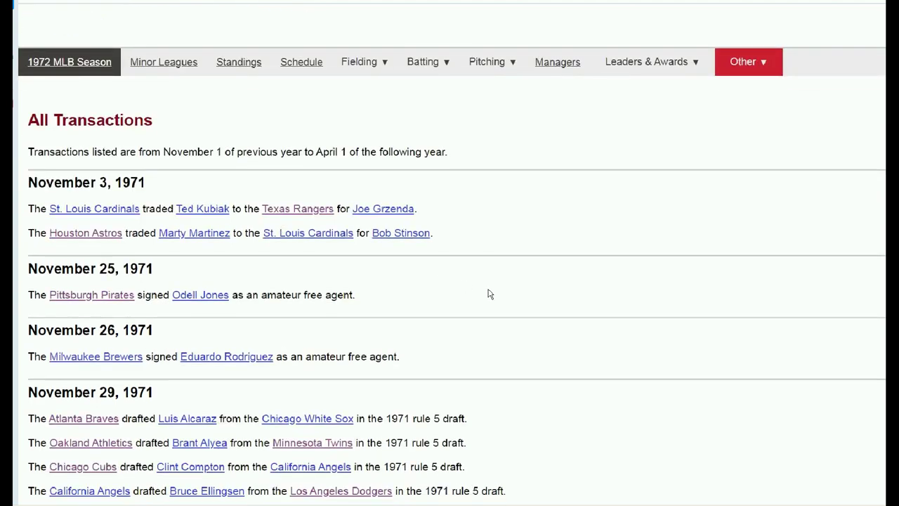
scroll(487, 295, "up", 2)
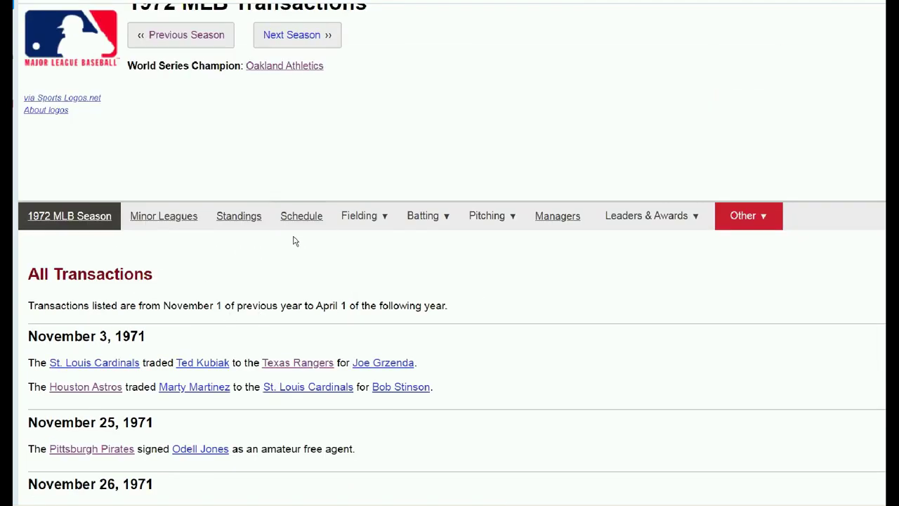
scroll(372, 253, "down", 1)
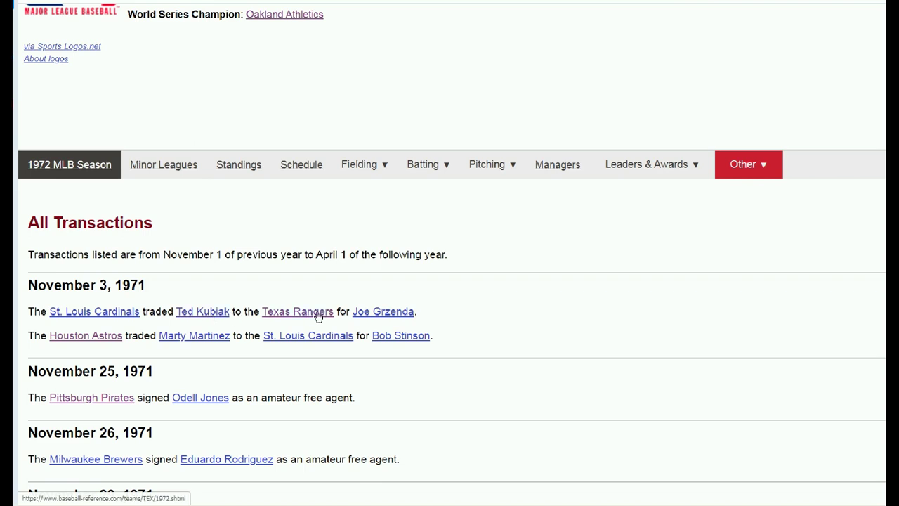
right_click(384, 314)
left_click(412, 321)
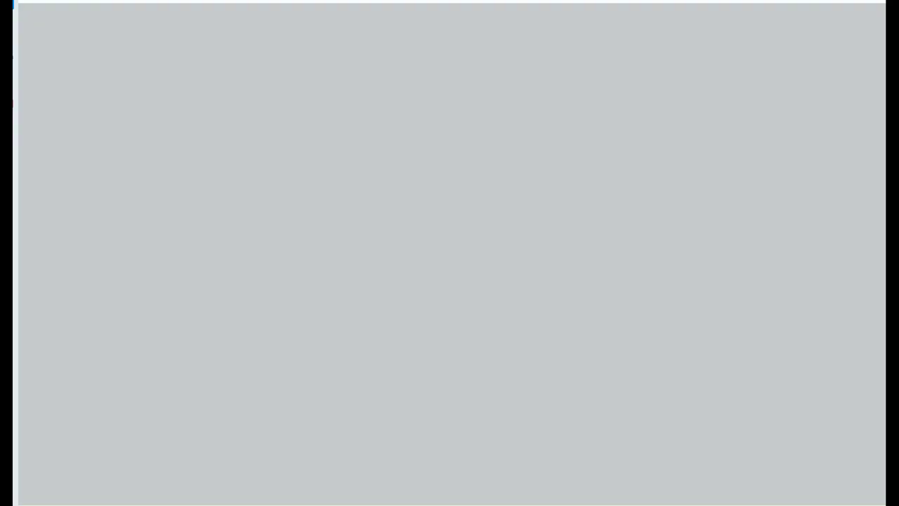
scroll(329, 294, "down", 5)
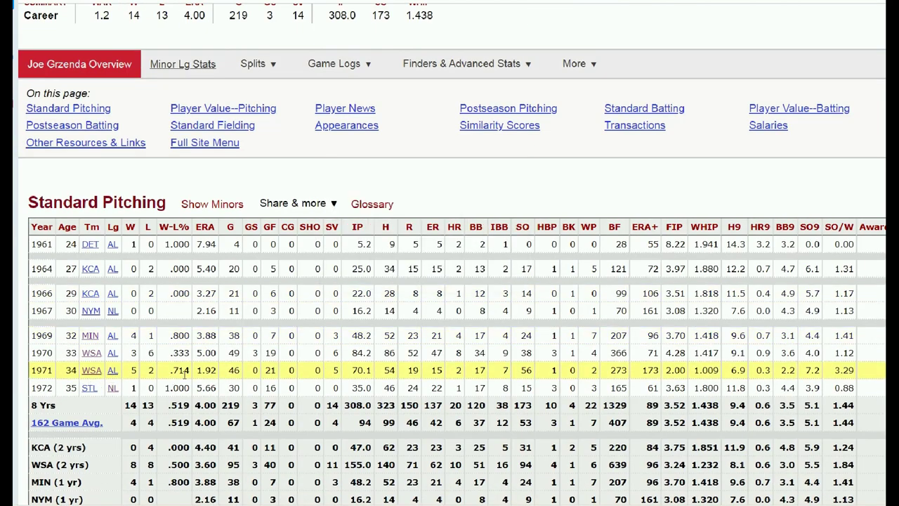
mouse_move(207, 373)
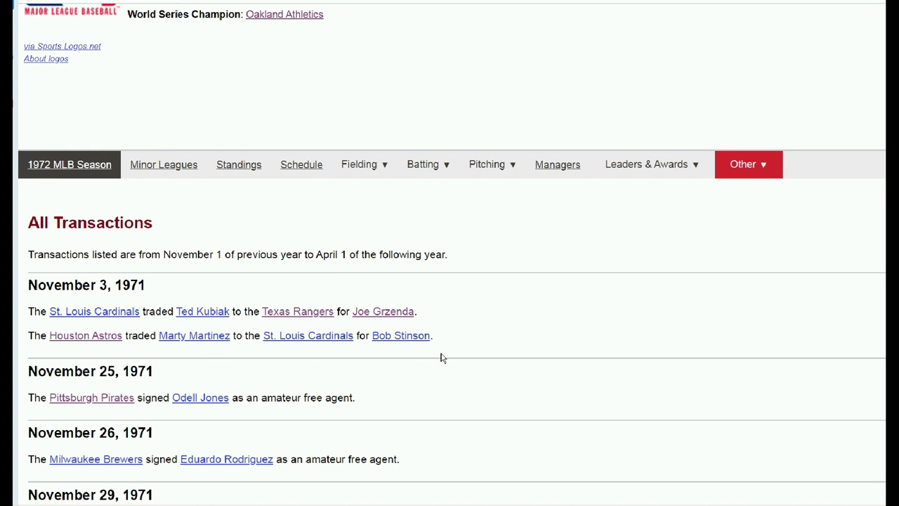
- Open the Cardinals' player from the Houston Astros in a new tab and review his batting record
right_click(413, 338)
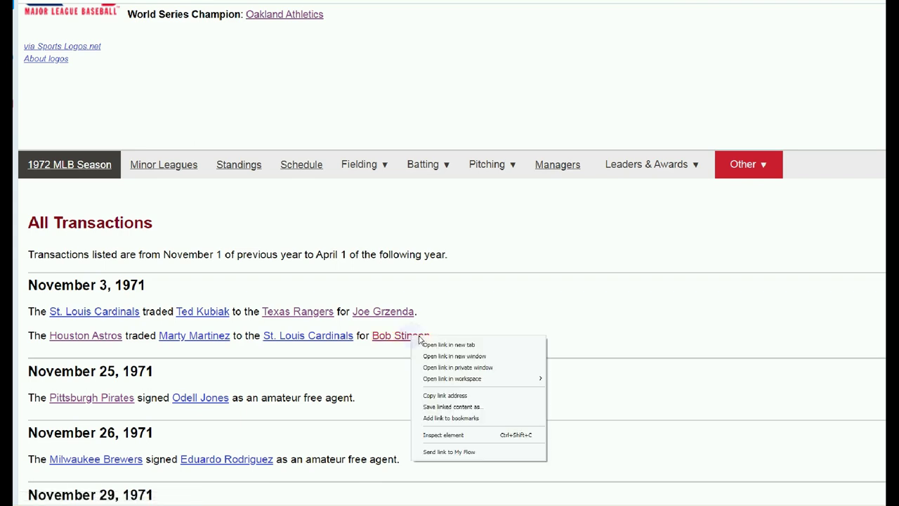
left_click(438, 344)
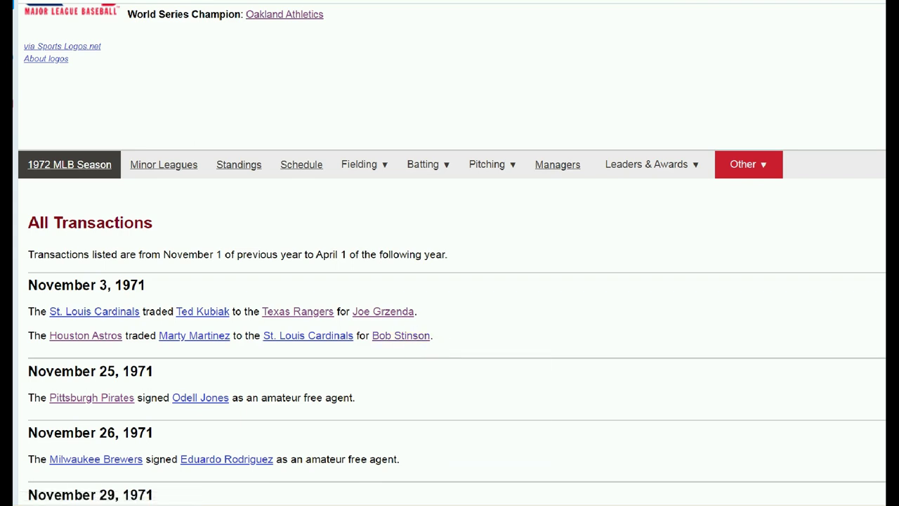
key("ctrl+Tab")
scroll(128, 302, "down", 1)
scroll(128, 302, "down", 5)
scroll(358, 274, "down", 2)
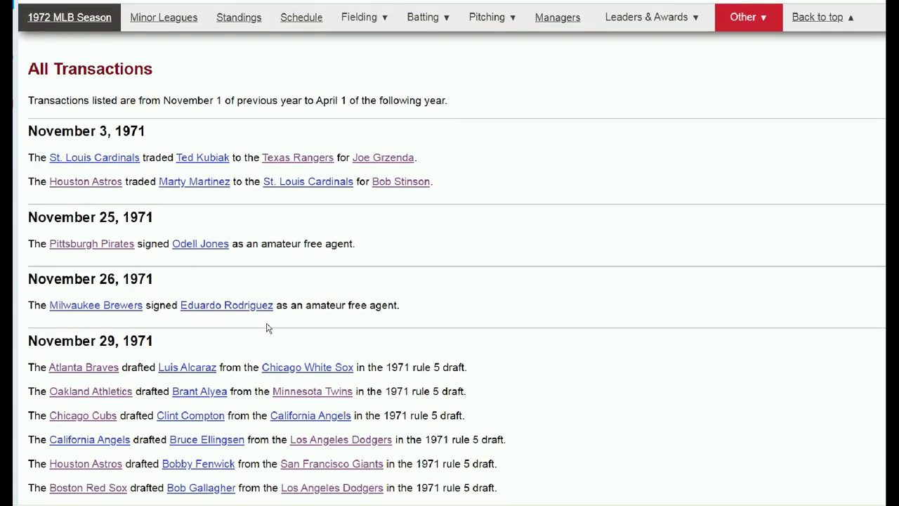
scroll(495, 299, "down", 2)
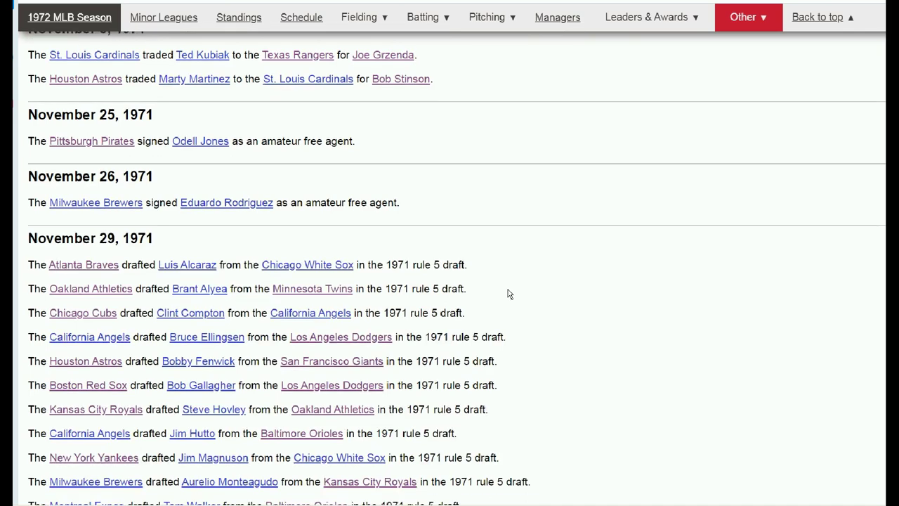
scroll(507, 289, "down", 1)
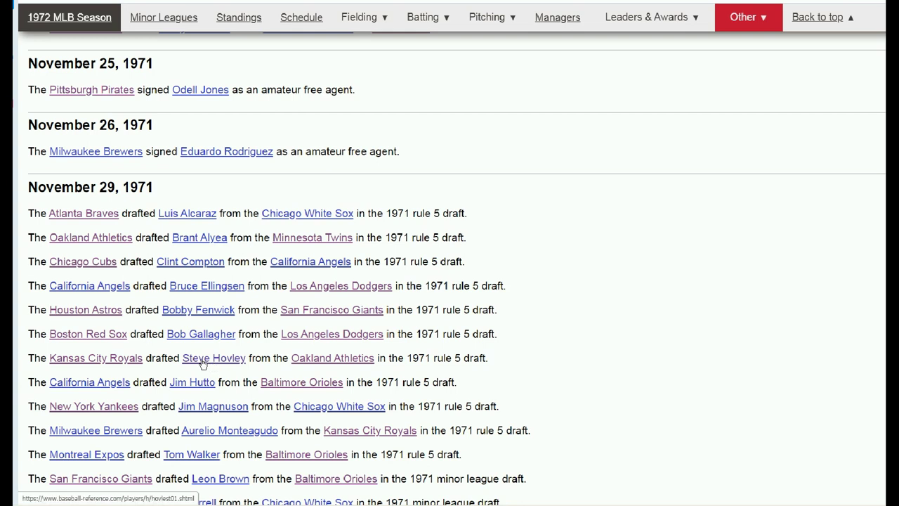
- Open the Royals' Rule 5 pick from Oakland in a new tab and check his batting table
right_click(202, 362)
left_click(229, 370)
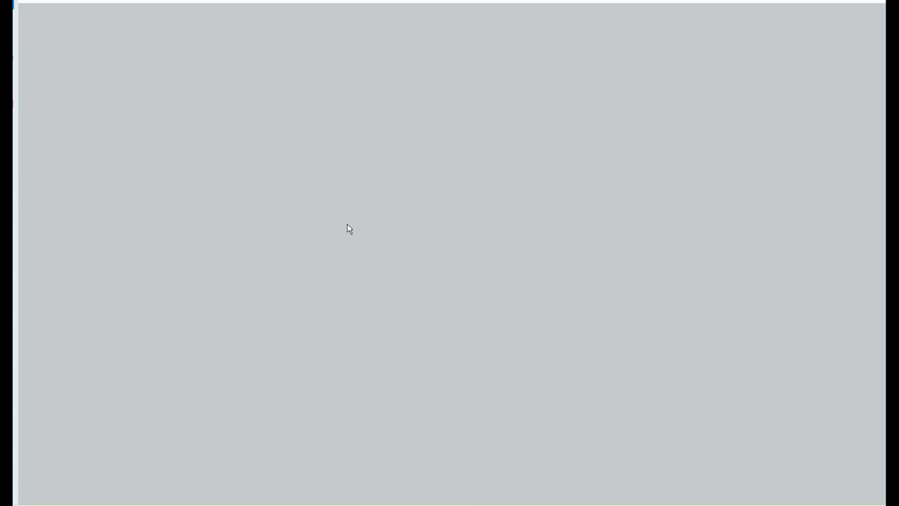
scroll(412, 234, "down", 5)
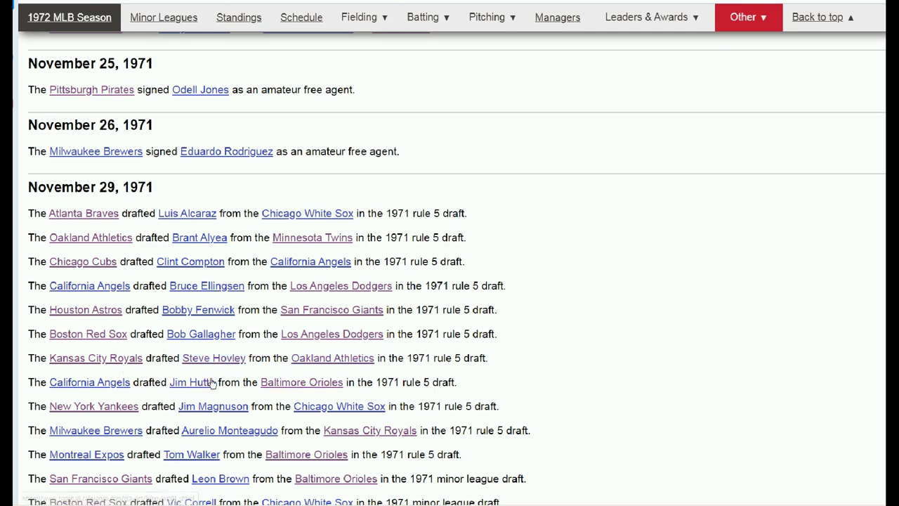
scroll(239, 437, "down", 3)
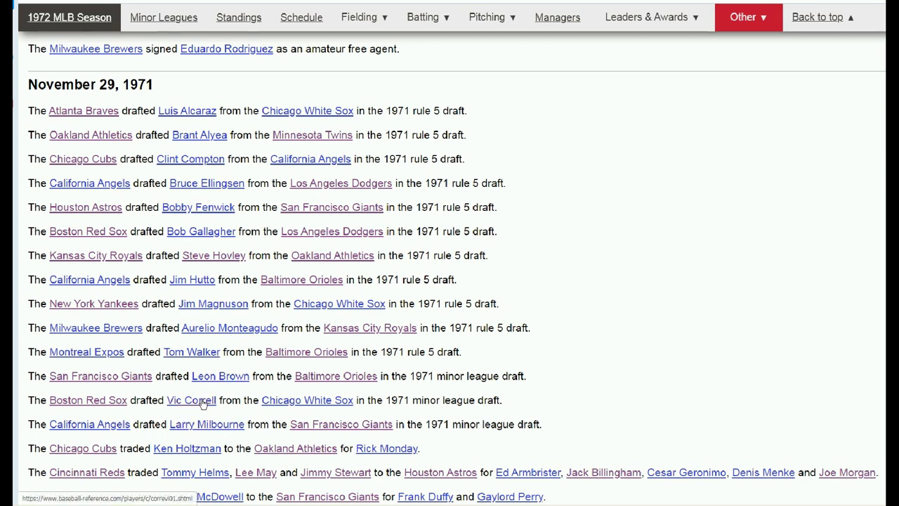
scroll(204, 399, "down", 1)
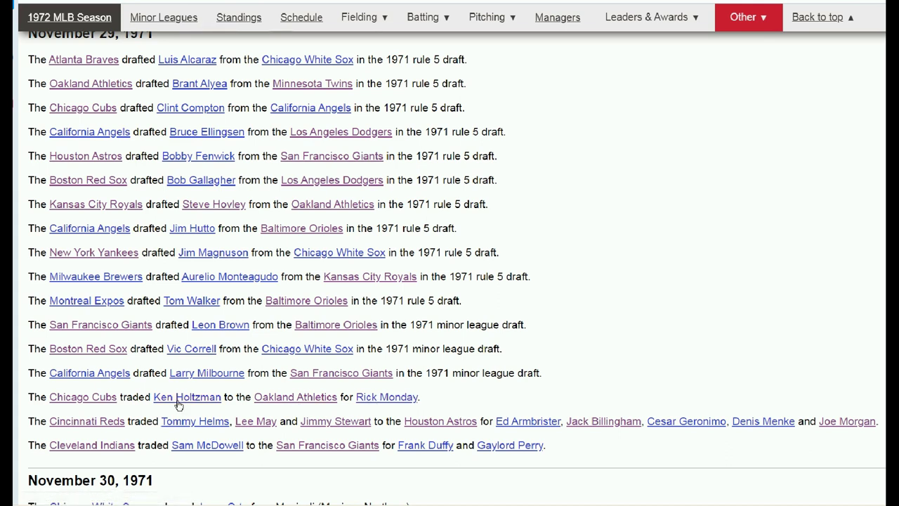
scroll(236, 422, "down", 3)
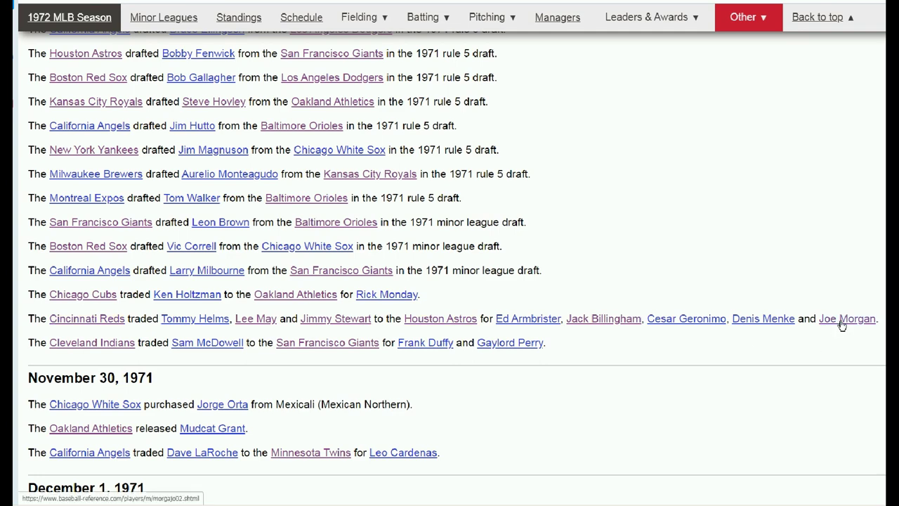
- In the Excel roster, find the Houston Astros and check the fifth player's 70 value for the Reds trade
mouse_move(253, 503)
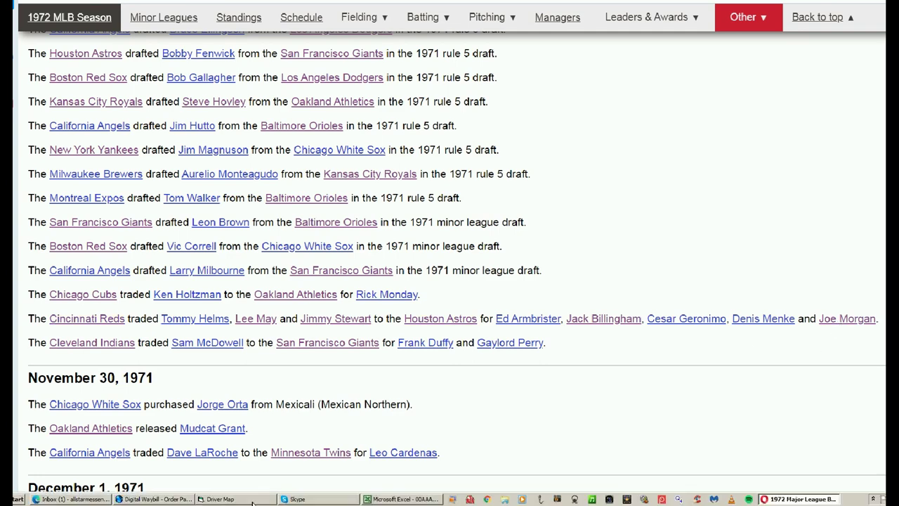
left_click(378, 500)
left_click(145, 280)
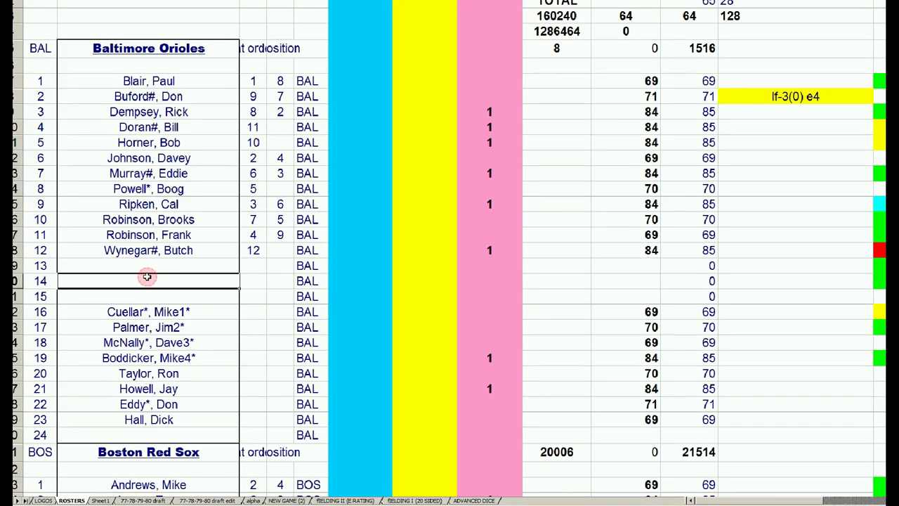
key("Page_Down")
key("Page_Down")
key("Page_Down")
key("Page_Down")
key("Page_Down")
key("Page_Down")
key("Page_Down")
key("Page_Down")
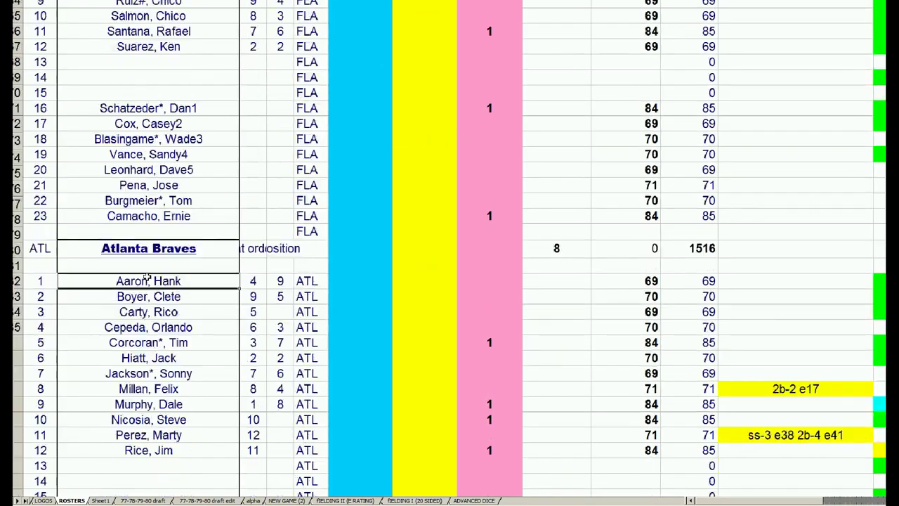
key("Page_Down")
key("Page_Down")
key("Page_Down")
key("Page_Down")
key("Page_Down")
key("Page_Down")
key("Page_Down")
key("Page_Down")
key("Page_Down")
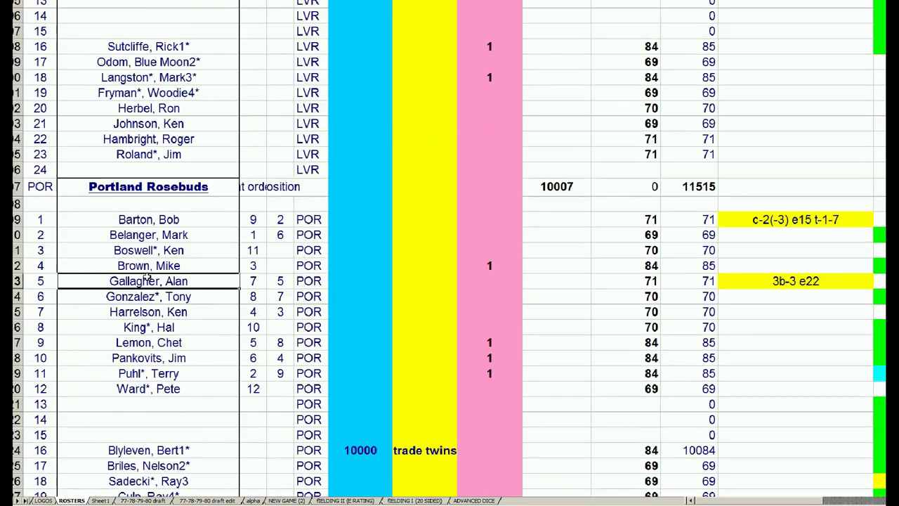
key("Page_Down")
key("Page_Down")
key("Page_Down")
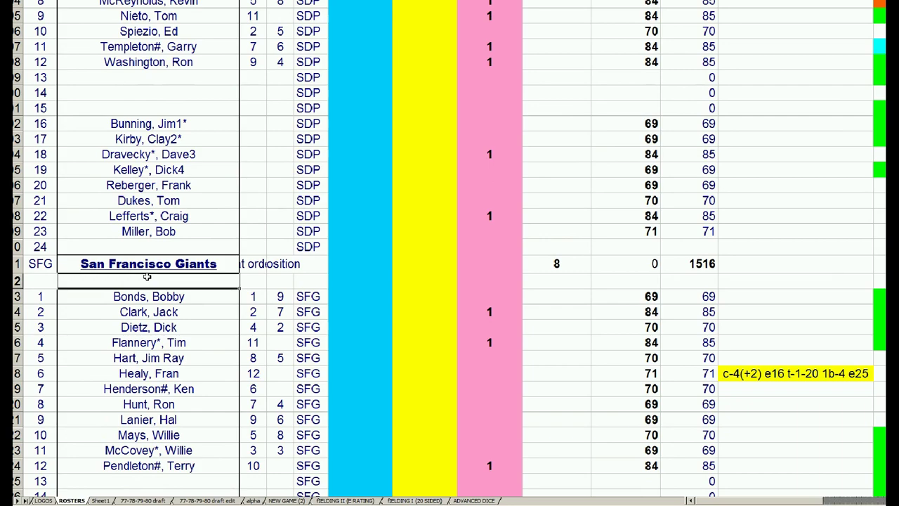
scroll(271, 330, "up", 3)
scroll(270, 330, "up", 5)
scroll(270, 330, "up", 5)
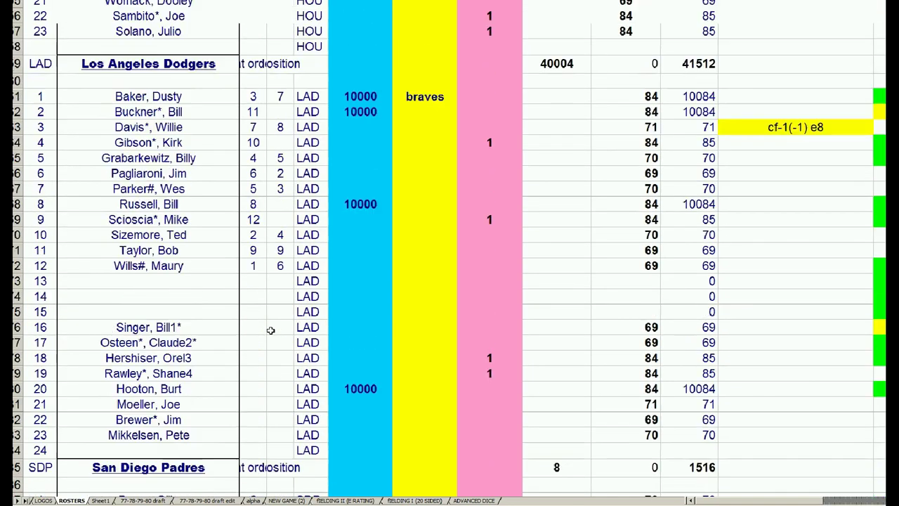
scroll(270, 330, "up", 9)
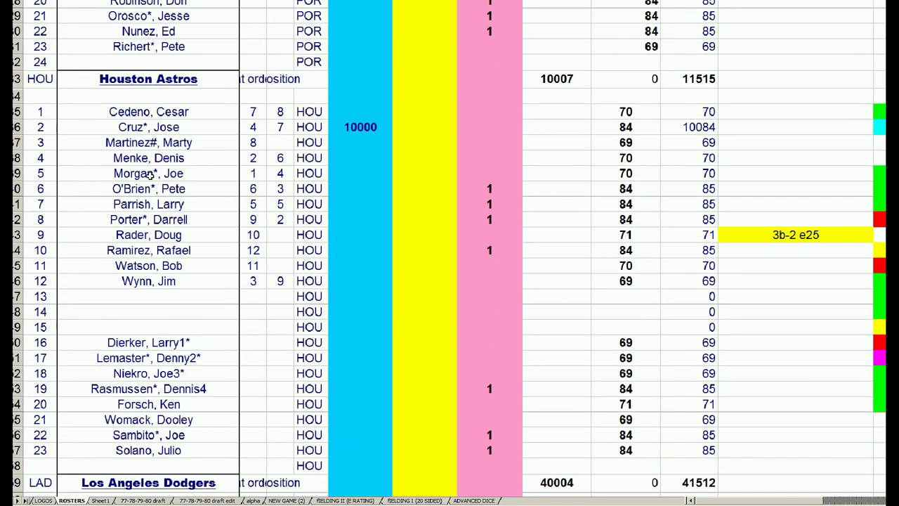
left_click(615, 174)
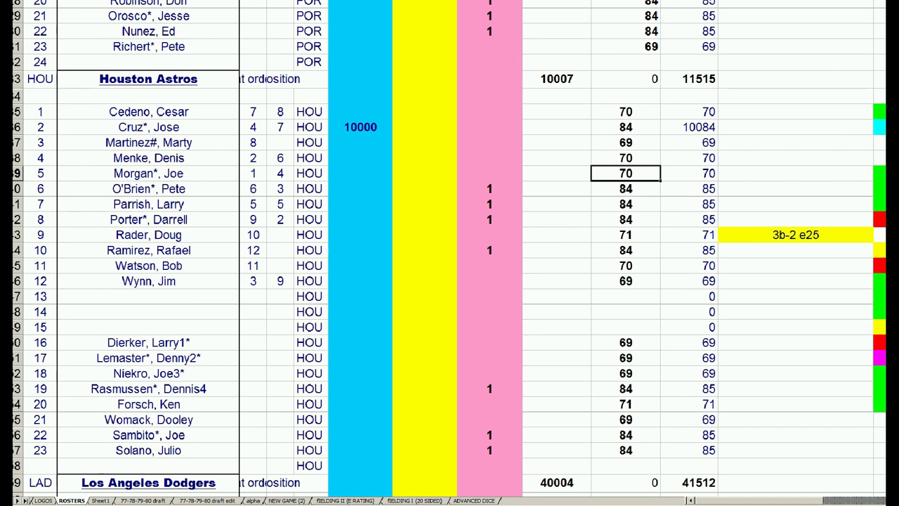
left_click(801, 499)
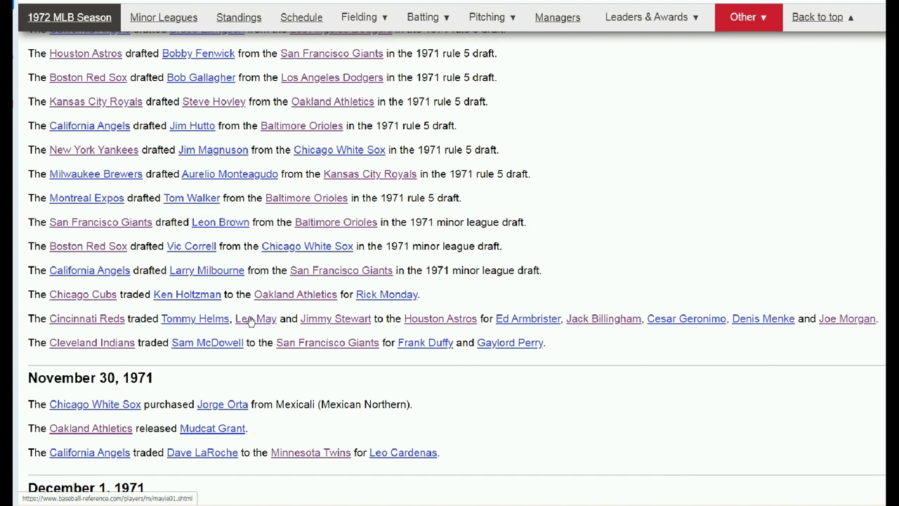
mouse_move(492, 502)
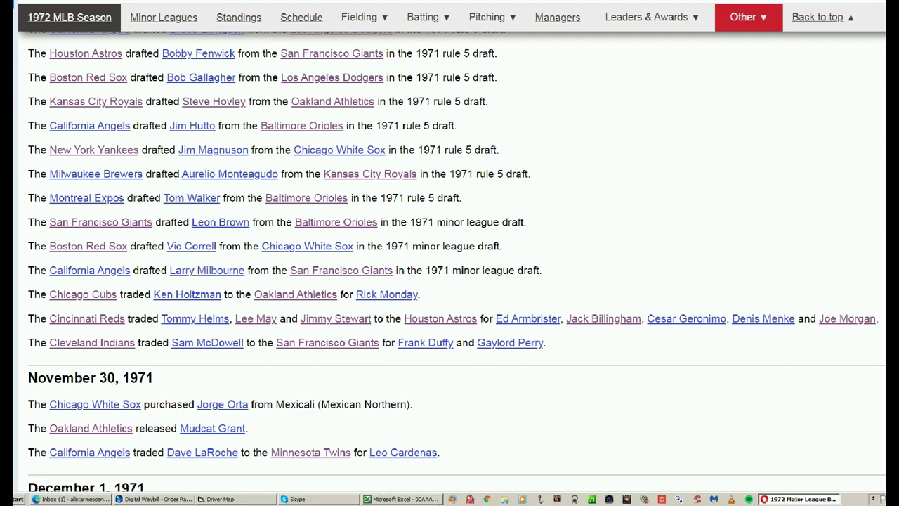
left_click(373, 499)
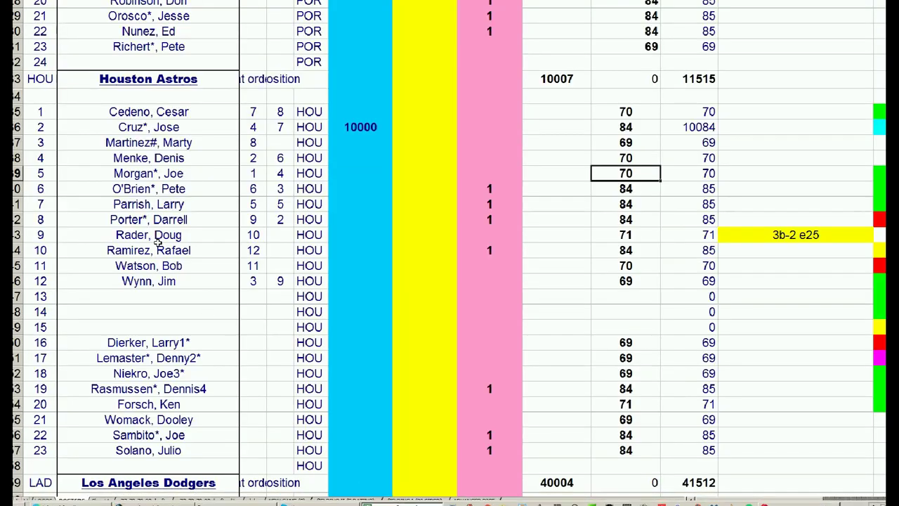
scroll(153, 239, "up", 4)
scroll(153, 239, "up", 4)
scroll(153, 238, "up", 10)
scroll(153, 239, "up", 6)
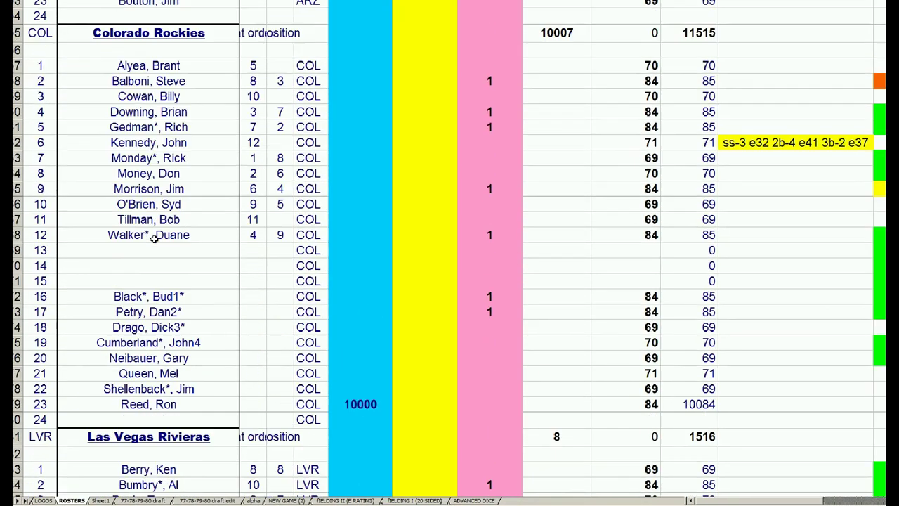
scroll(153, 239, "up", 5)
scroll(153, 239, "up", 10)
scroll(153, 239, "up", 6)
scroll(154, 239, "up", 6)
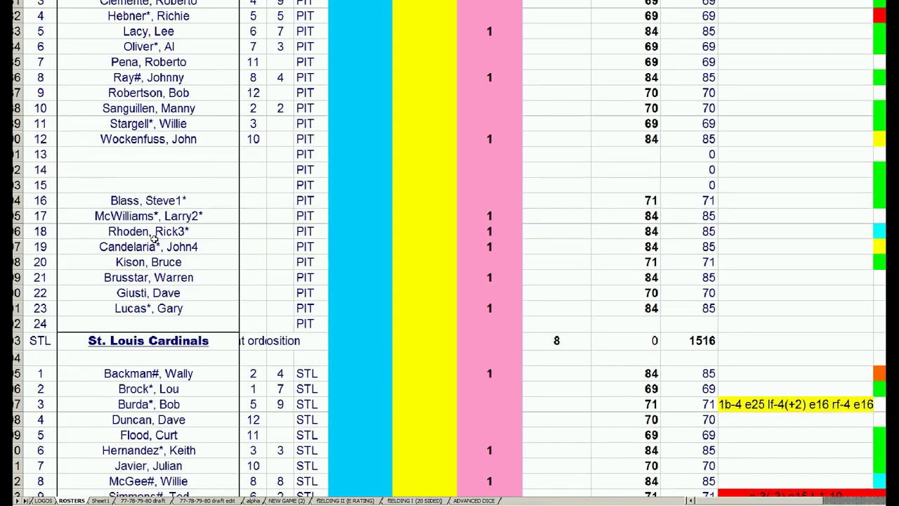
scroll(153, 239, "up", 5)
scroll(153, 238, "up", 5)
scroll(155, 239, "up", 5)
scroll(154, 239, "down", 3)
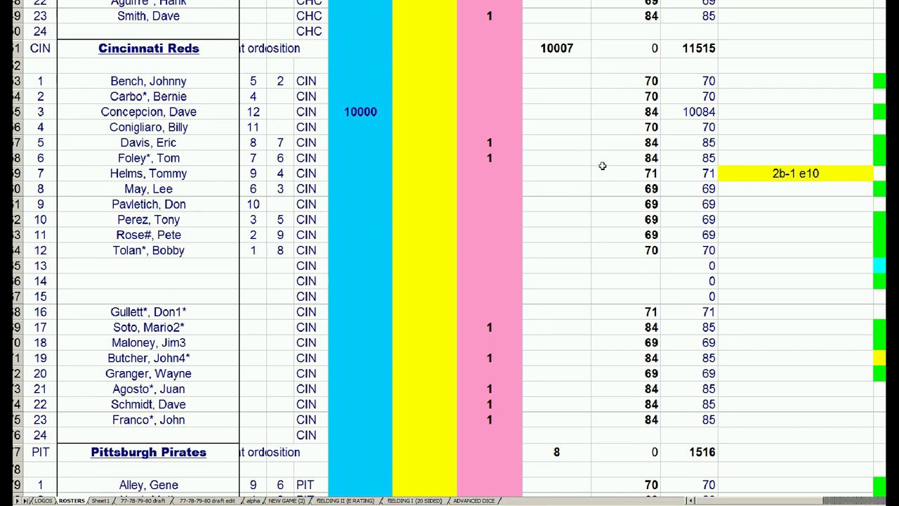
left_click(657, 176)
left_click(797, 177)
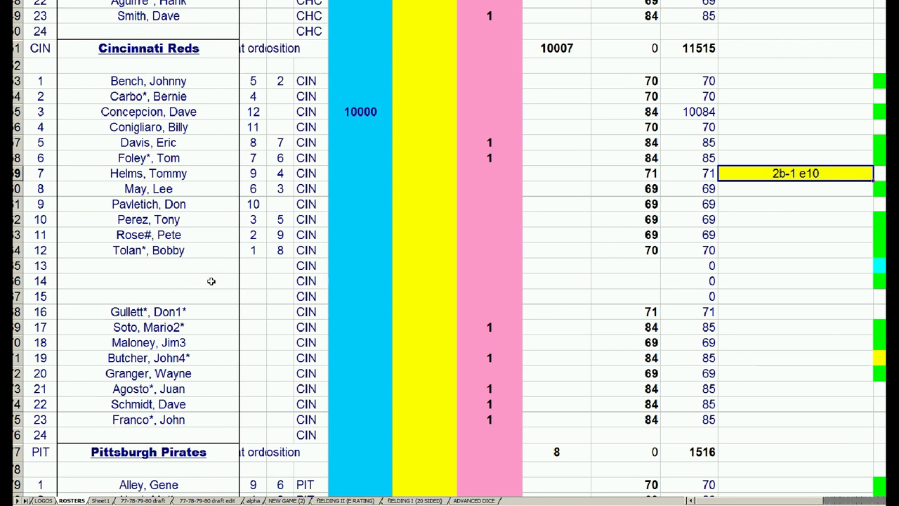
left_click(636, 192)
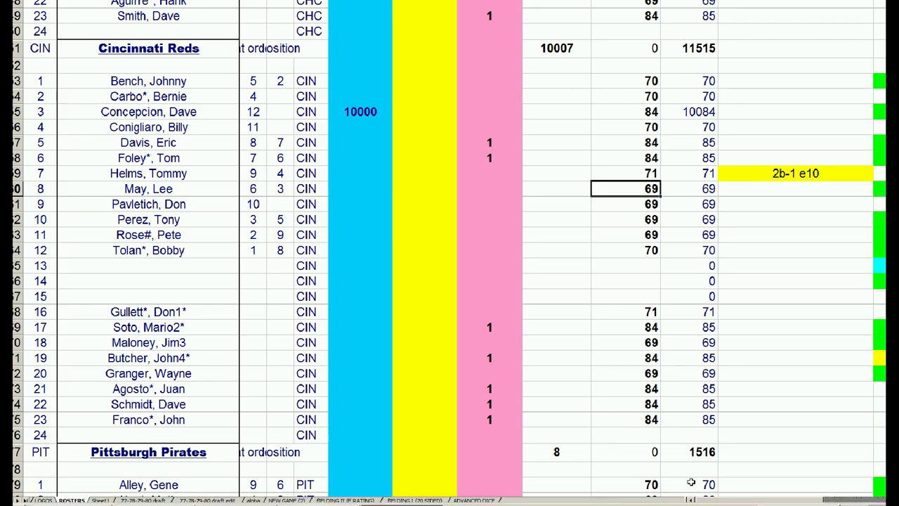
left_click(800, 499)
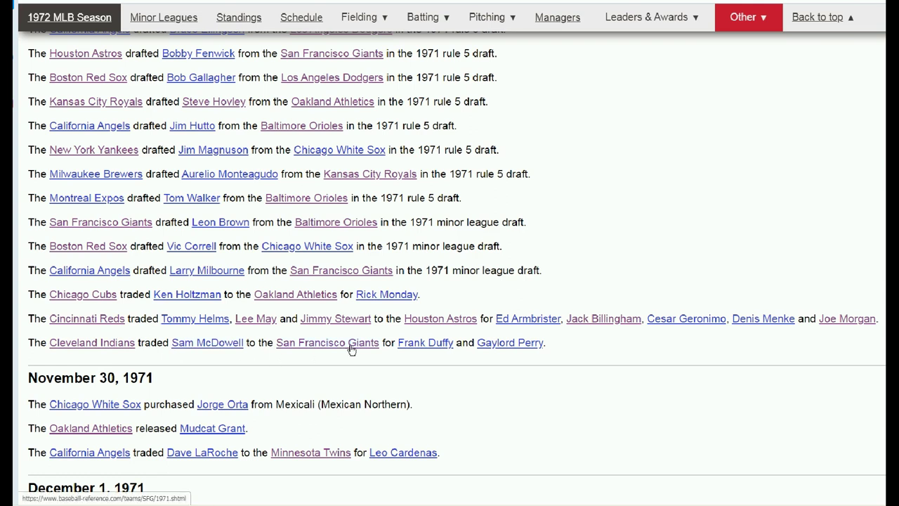
- Review Frank Duffy's Standard Batting record, then return to the transactions list and the Excel roster
right_click(419, 347)
left_click(459, 357)
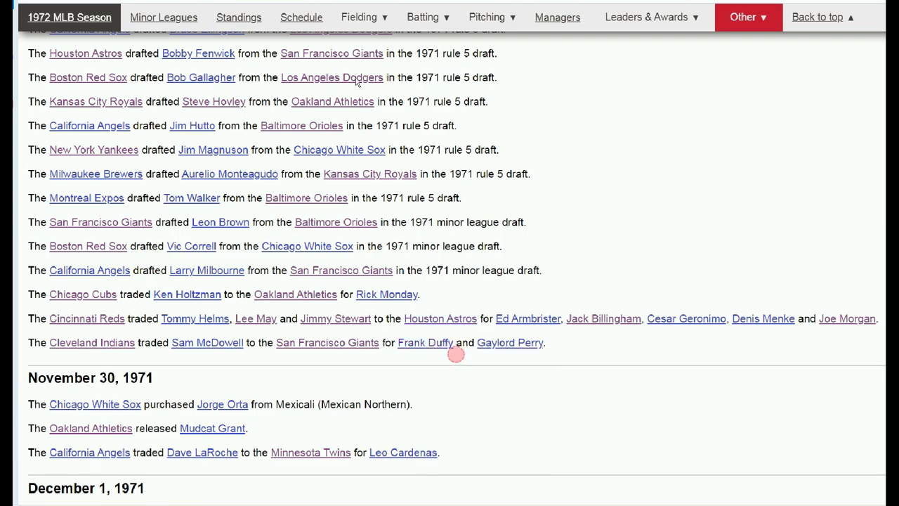
left_click(271, 8)
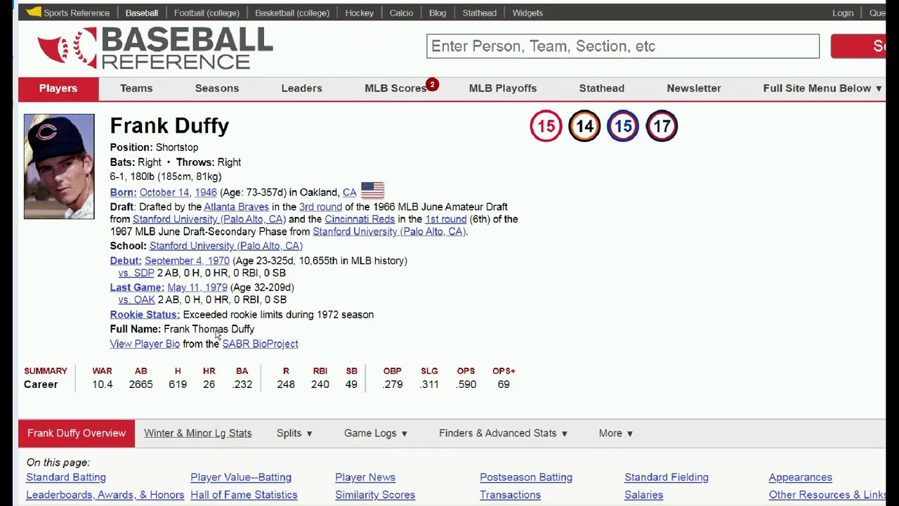
scroll(165, 351, "down", 4)
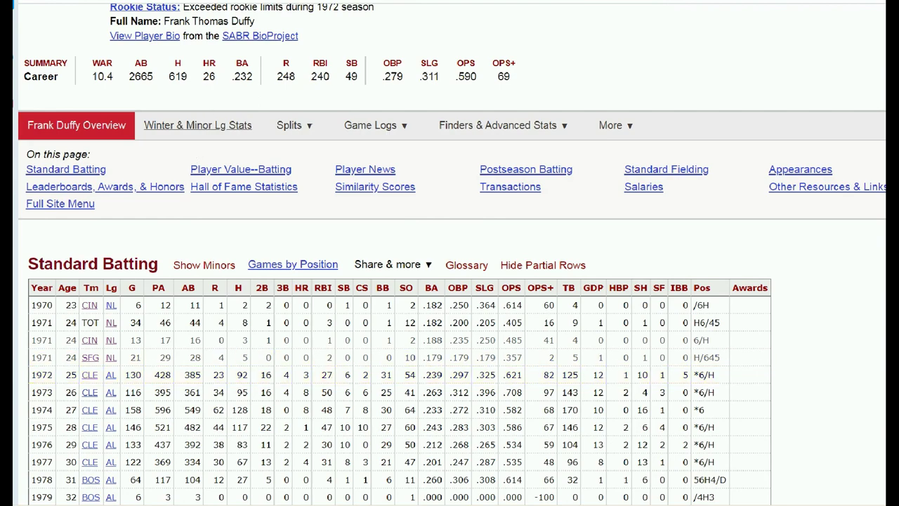
key("alt+Left")
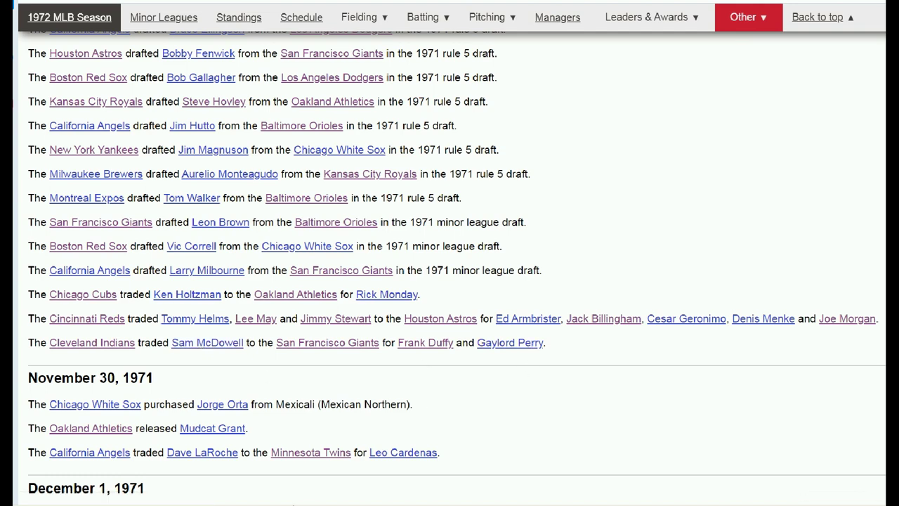
left_click(401, 499)
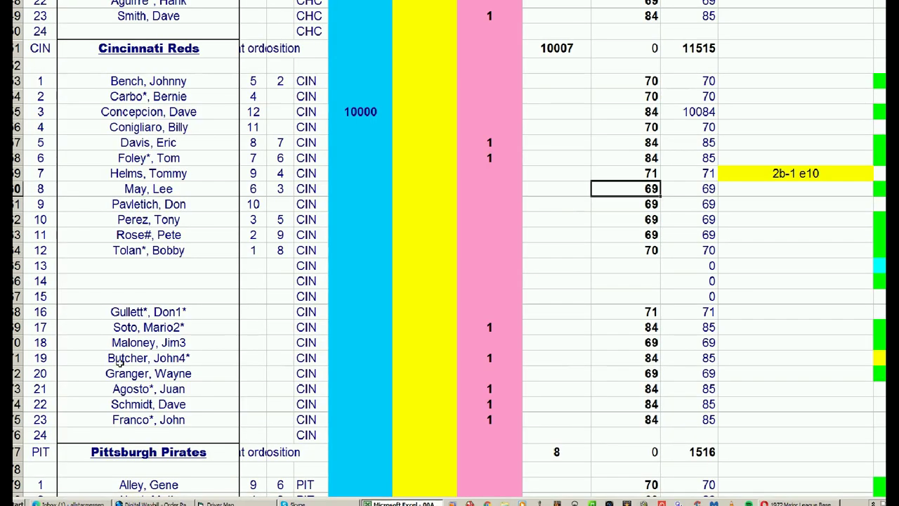
- On the San Francisco Giants roster, check Juan Marichal, Steve Hamilton, and Gaylord Perry's entry and rating
scroll(140, 365, "down", 5)
scroll(167, 379, "down", 8)
scroll(167, 380, "down", 4)
scroll(167, 379, "down", 9)
scroll(167, 380, "down", 7)
scroll(163, 380, "down", 5)
scroll(163, 380, "down", 6)
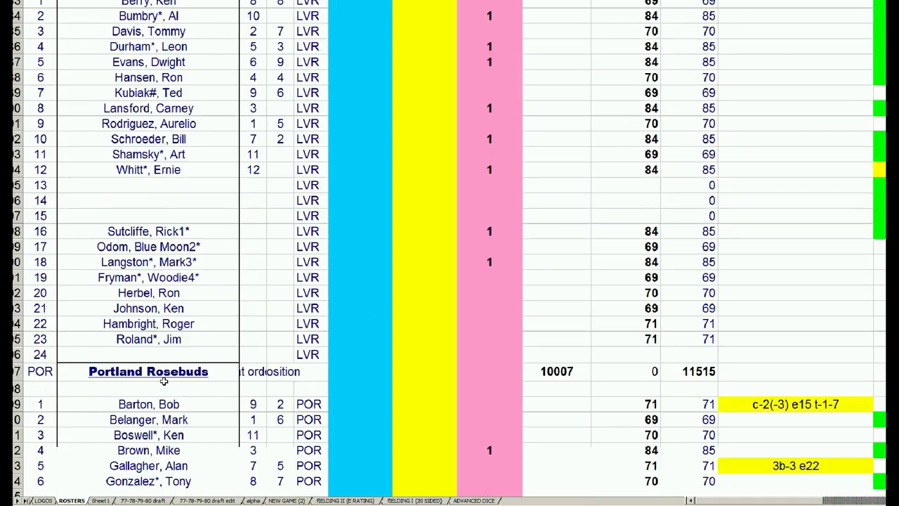
scroll(163, 379, "down", 7)
scroll(167, 376, "down", 5)
scroll(171, 373, "down", 7)
scroll(175, 373, "down", 5)
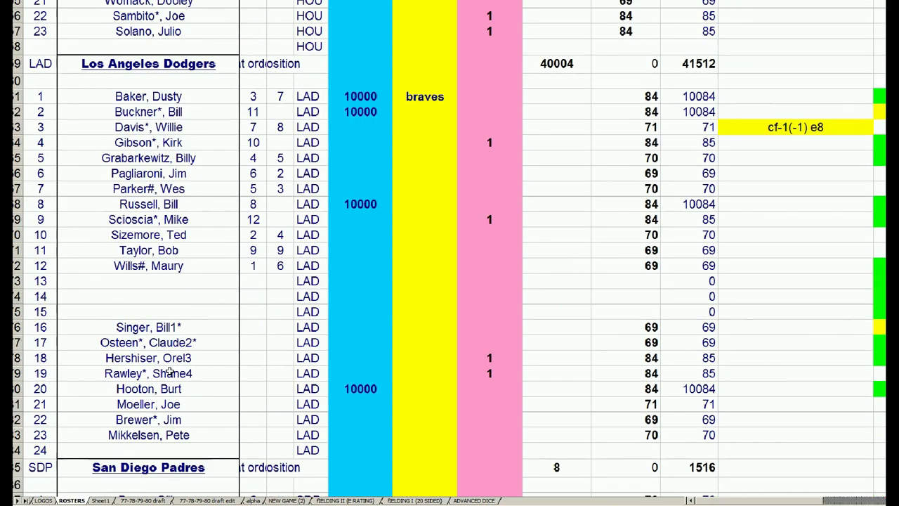
scroll(174, 373, "down", 7)
scroll(172, 372, "down", 5)
scroll(169, 370, "down", 5)
scroll(169, 370, "down", 2)
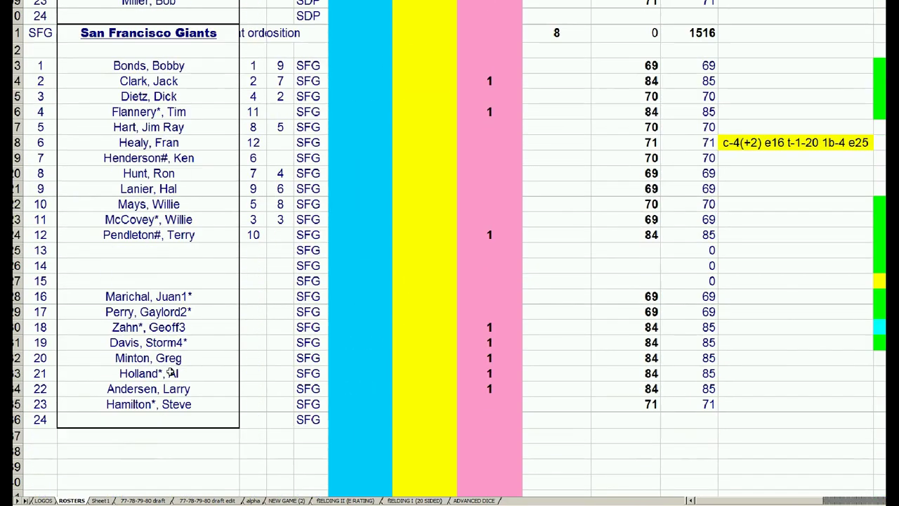
left_click(176, 298)
left_click(181, 311)
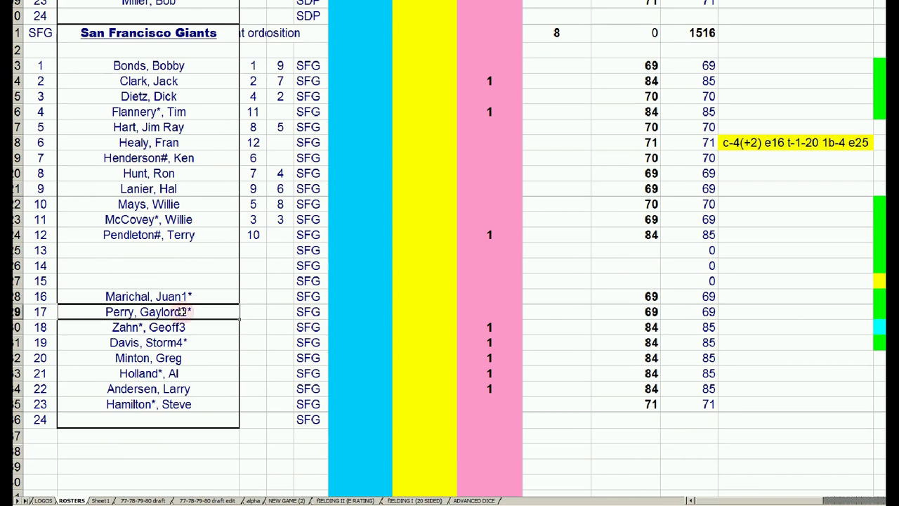
left_click(193, 402)
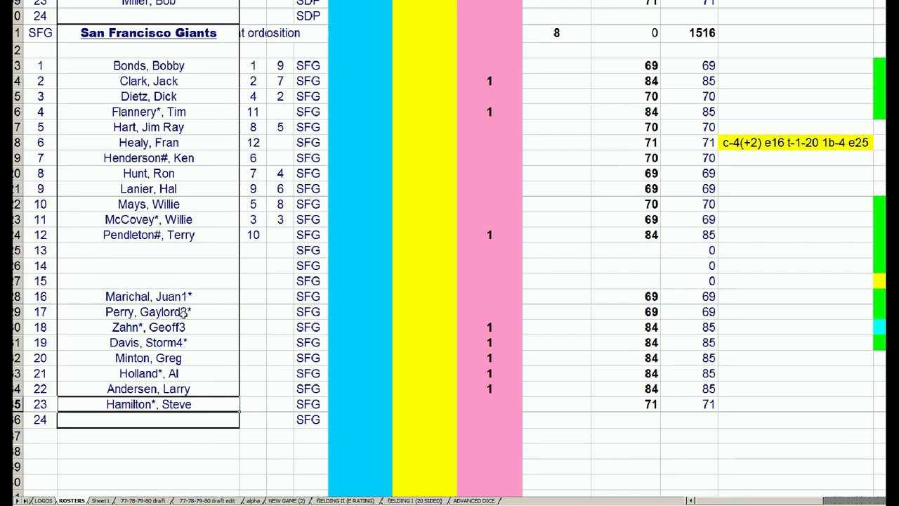
left_click(183, 315)
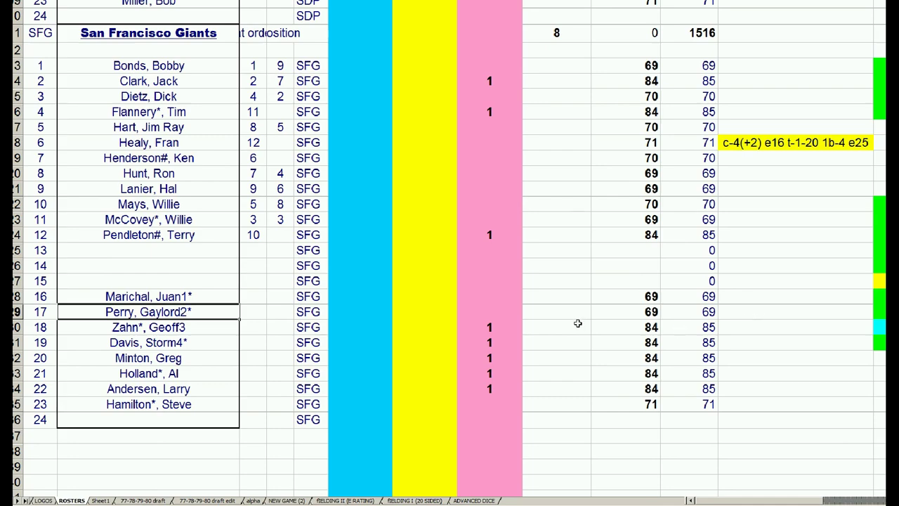
left_click(636, 311)
left_click(234, 313)
- On the Cleveland Indians roster, check Sam McDowell's entry and rating, and Luis Tiant's entry
key("Page_Up")
key("Page_Up")
key("Page_Up")
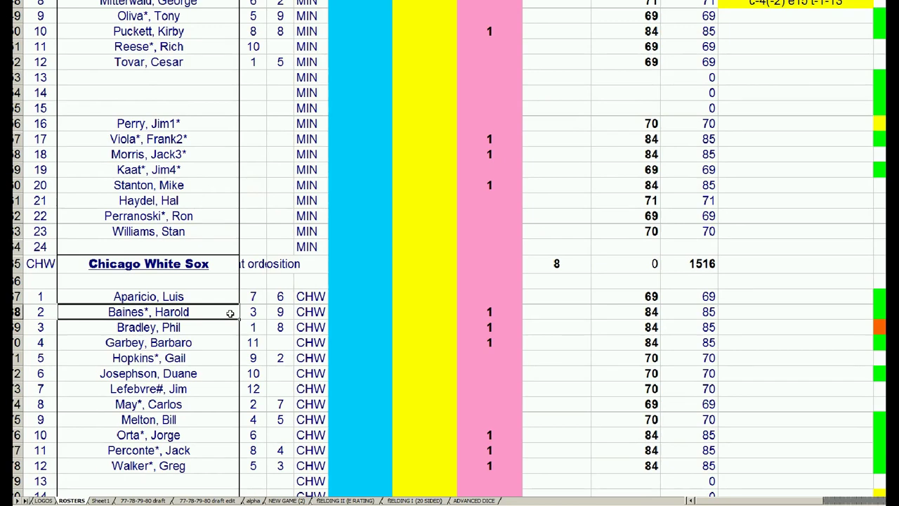
key("Page_Up")
key("Page_Up")
key("Page_Up")
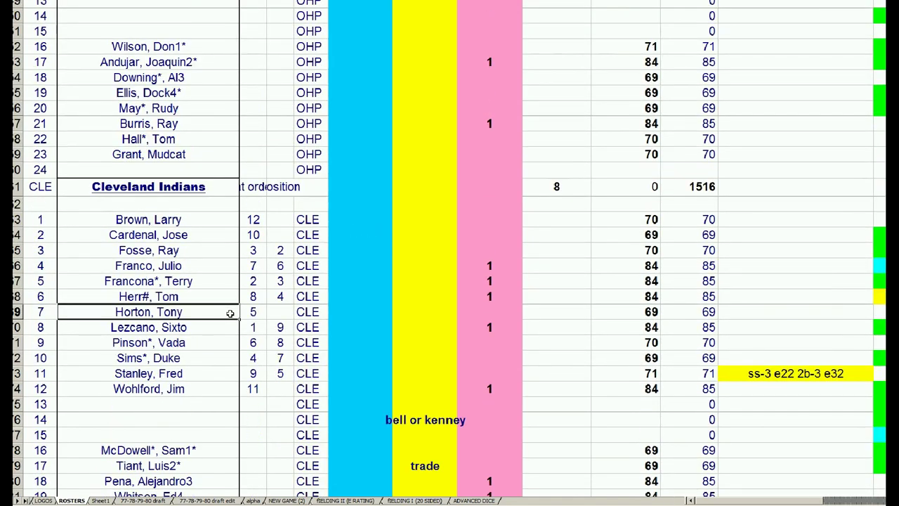
scroll(230, 313, "down", 4)
left_click(177, 264)
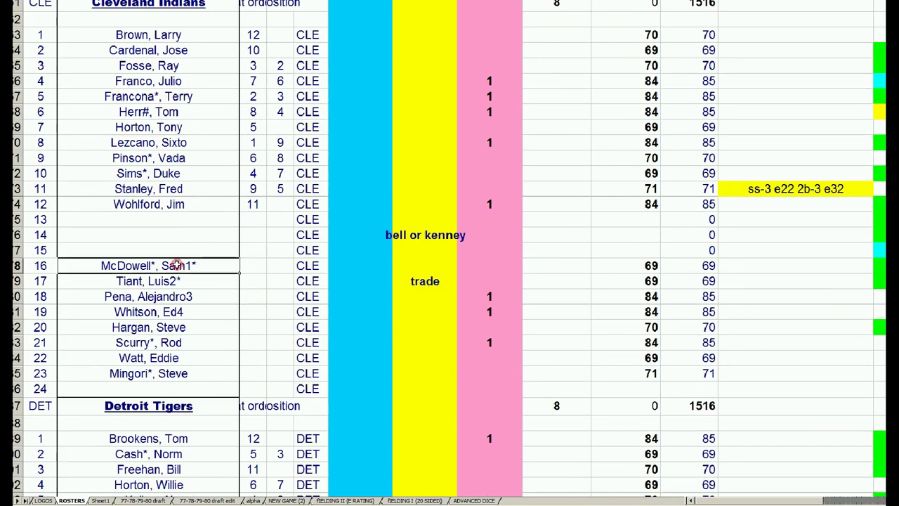
left_click(639, 267)
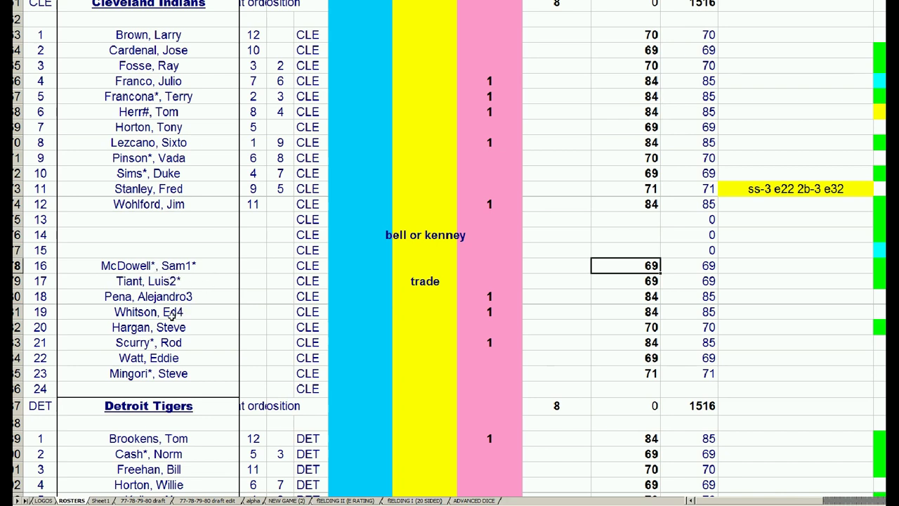
left_click(163, 283)
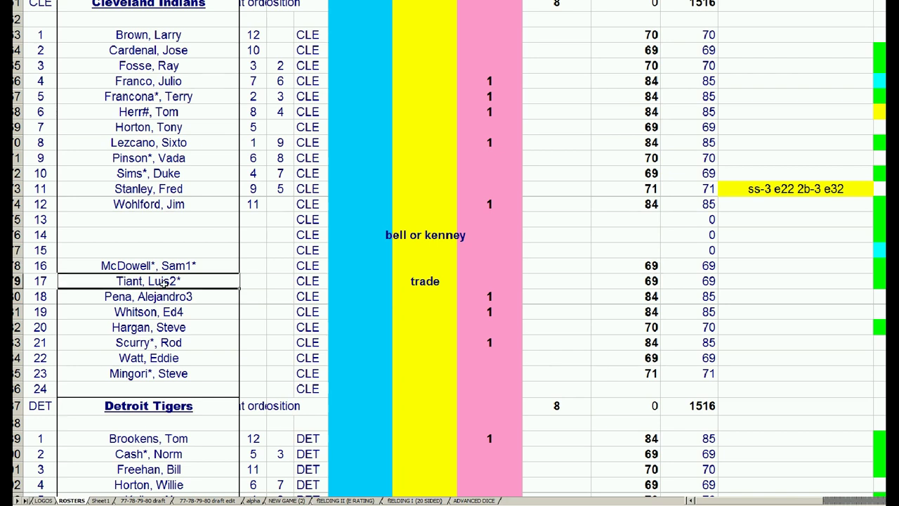
mouse_move(162, 504)
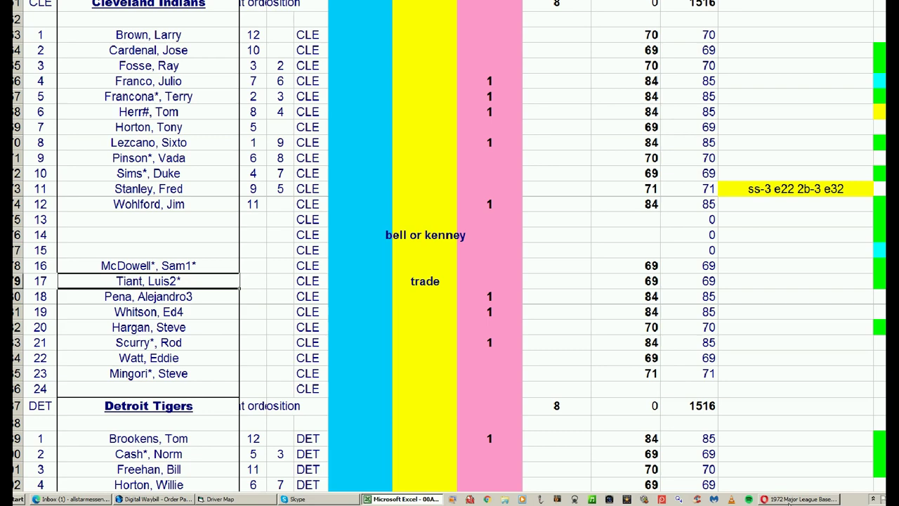
left_click(789, 499)
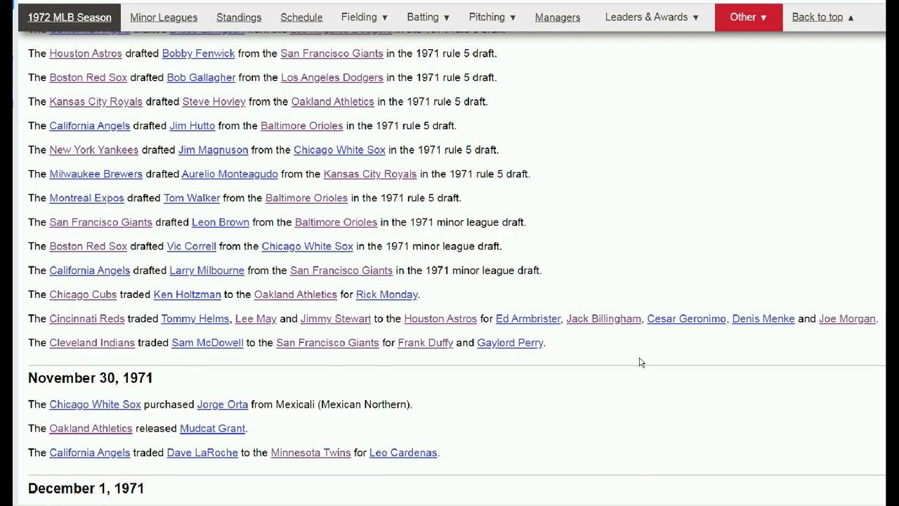
- Open Dave LaRoche's page from the November 30, 1971 Angels–Twins trade in a new tab
scroll(640, 361, "down", 3)
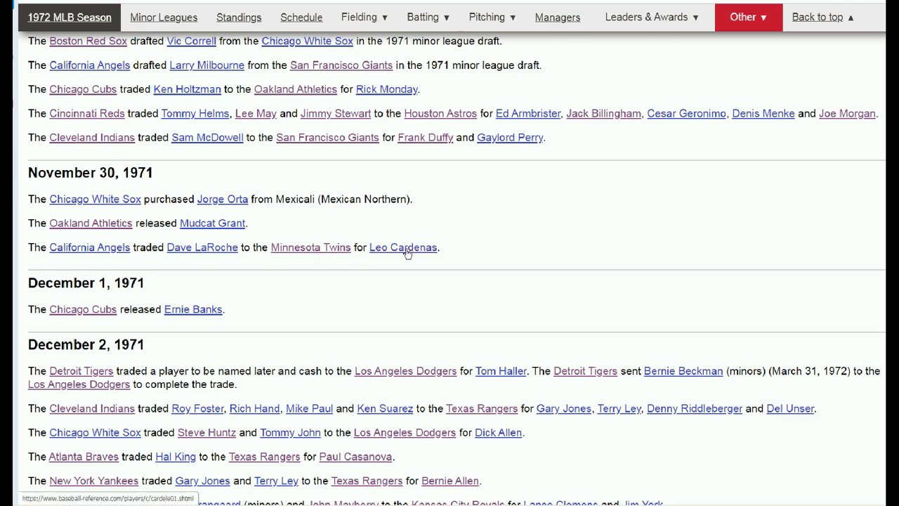
right_click(211, 250)
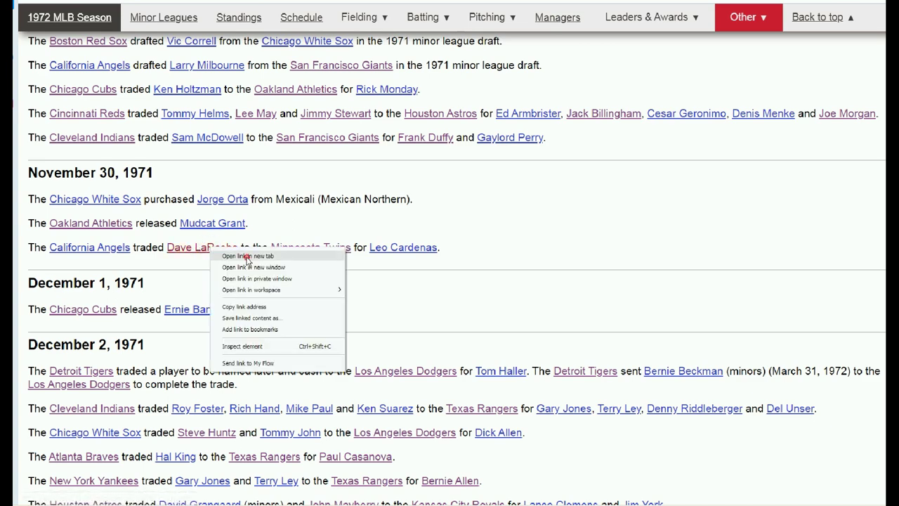
left_click(249, 255)
left_click(279, 14)
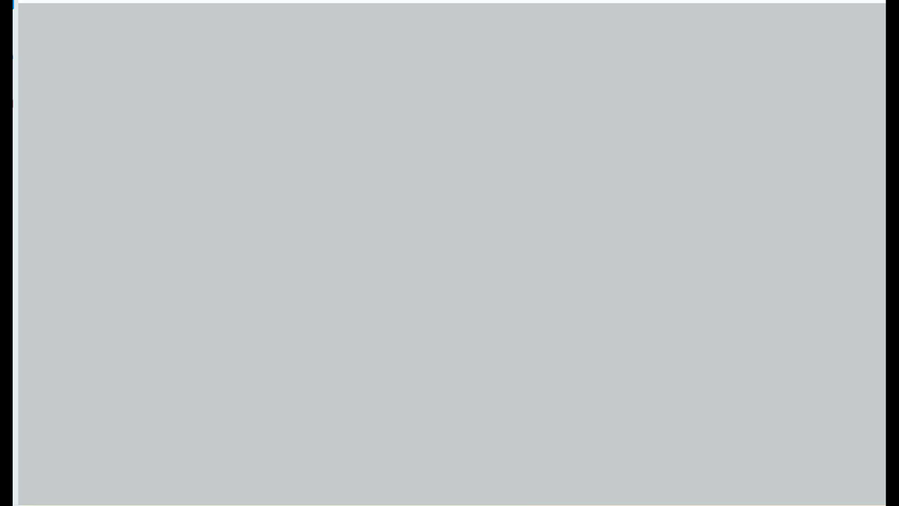
- Review Dave LaRoche's 1971 and 1972 Standard Pitching rows, then return to the Excel roster
scroll(566, 280, "down", 2)
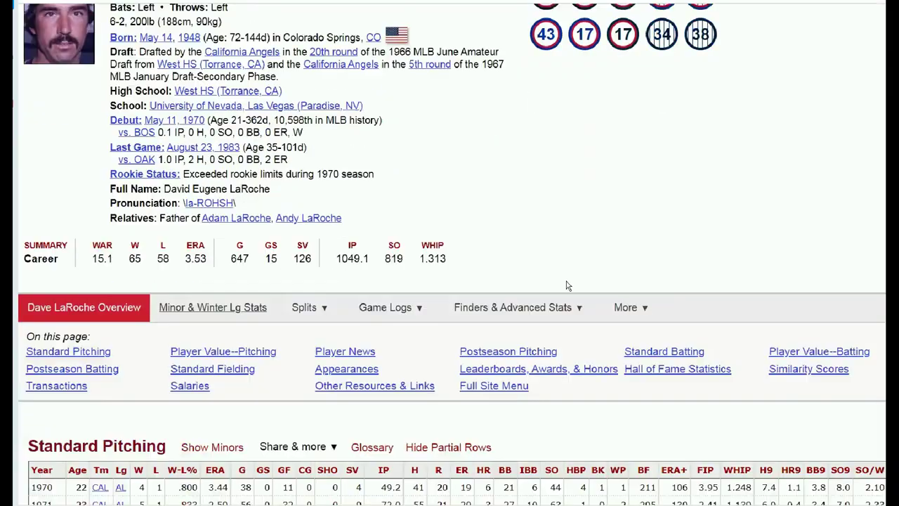
scroll(566, 281, "down", 3)
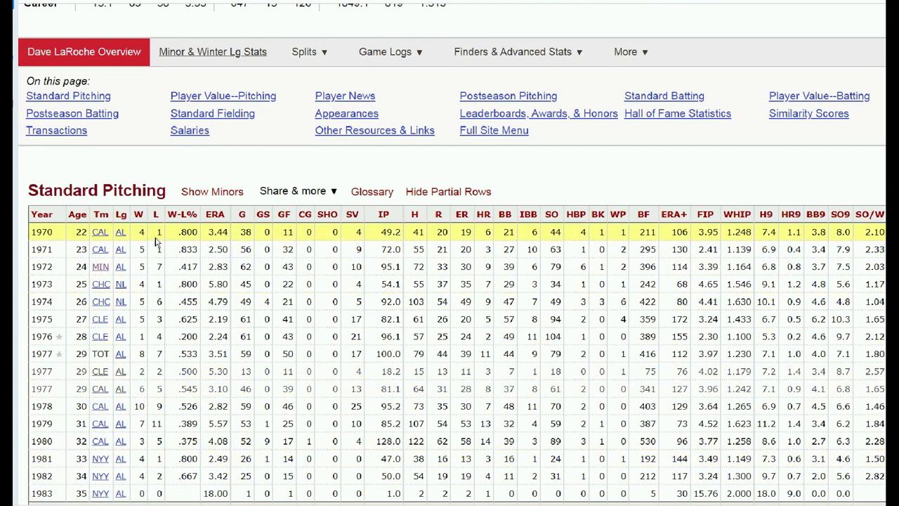
mouse_move(212, 249)
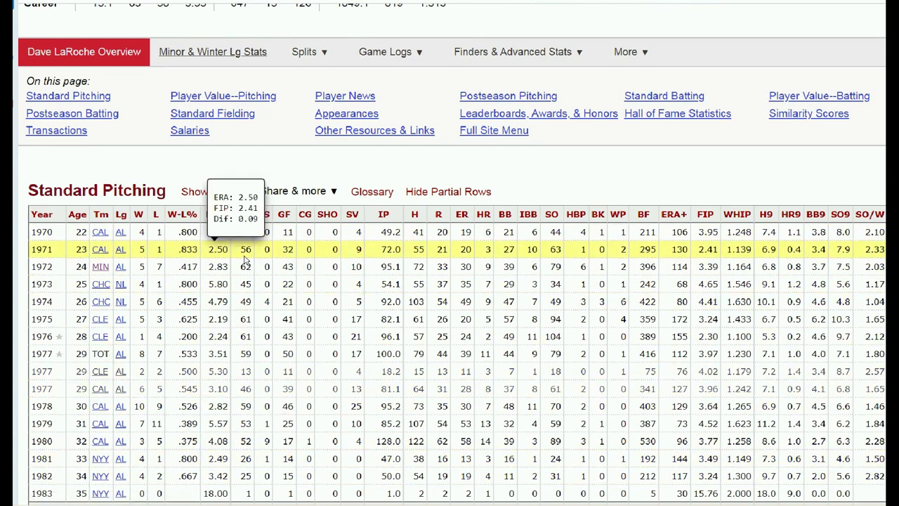
mouse_move(209, 267)
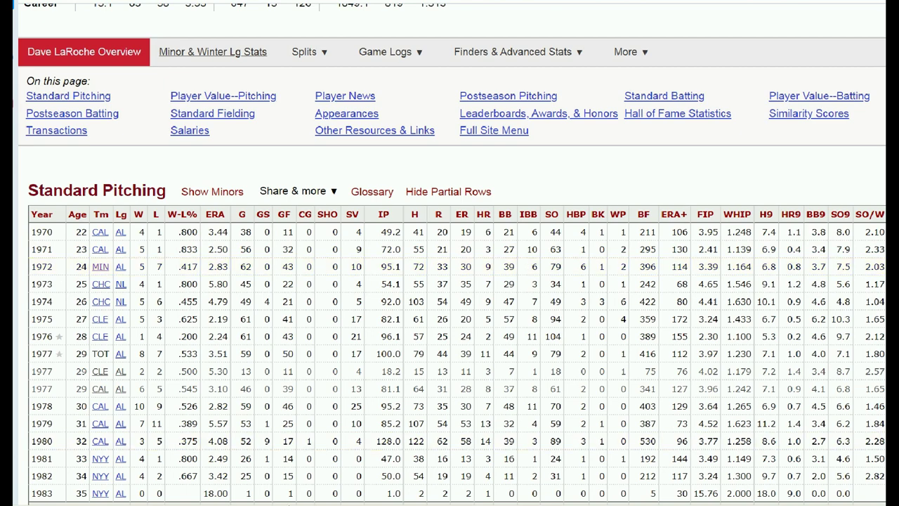
mouse_move(333, 503)
left_click(374, 500)
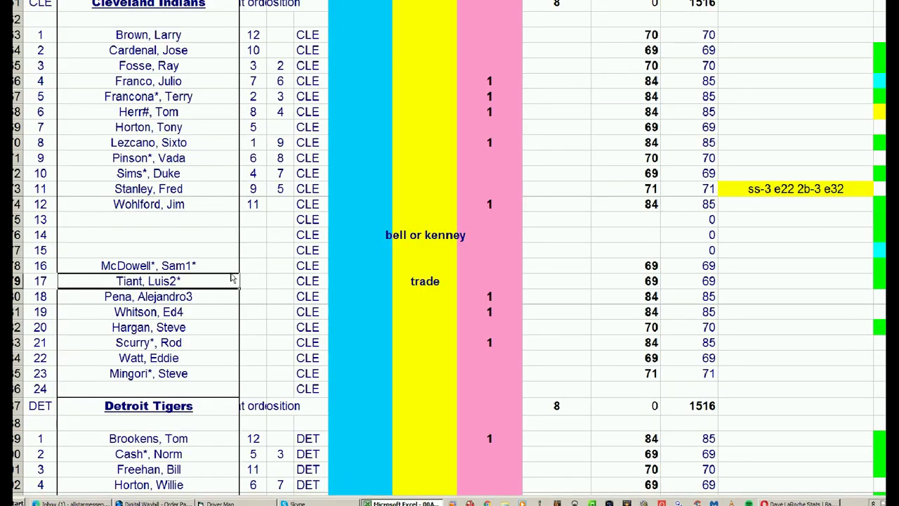
- Check Ron Perranoski's entry and 69 rating on the Minnesota Twins roster, then return to LaRoche's page
scroll(205, 223, "down", 7)
scroll(205, 223, "down", 5)
scroll(205, 222, "down", 7)
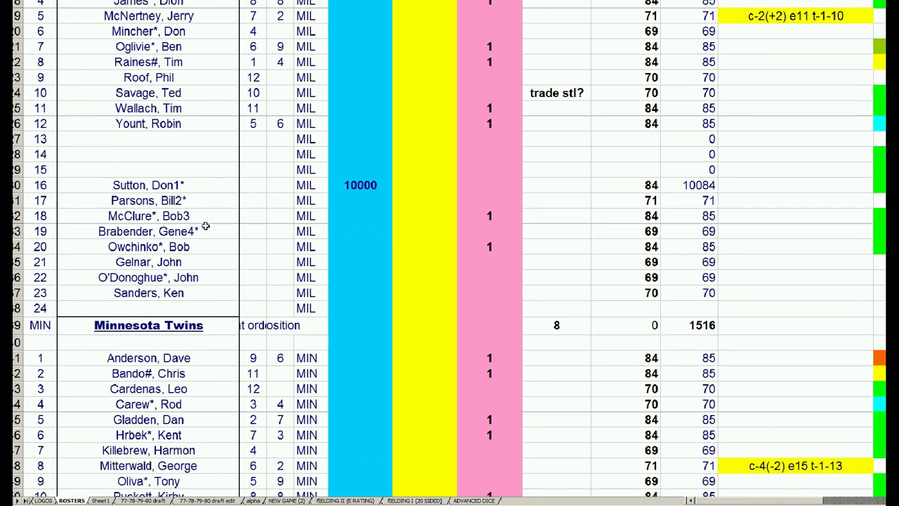
scroll(205, 223, "down", 6)
scroll(205, 222, "down", 2)
left_click(172, 262)
left_click(653, 261)
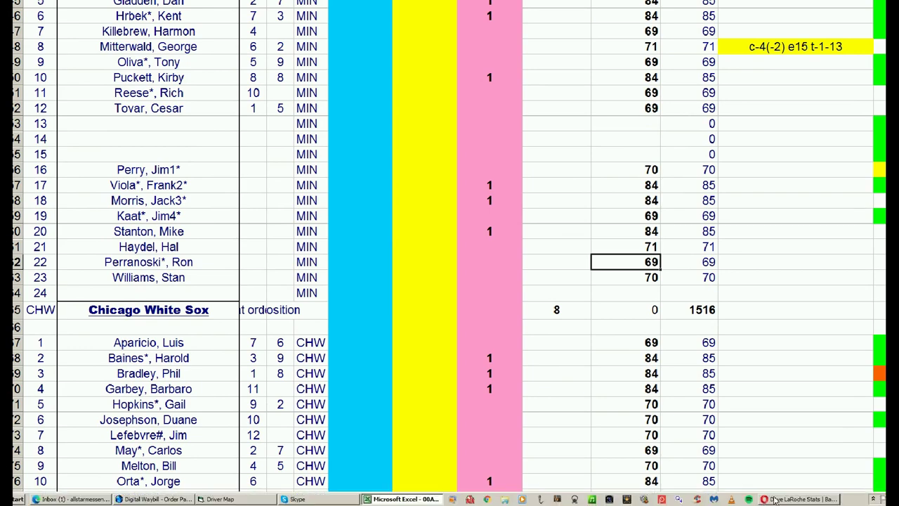
left_click(785, 499)
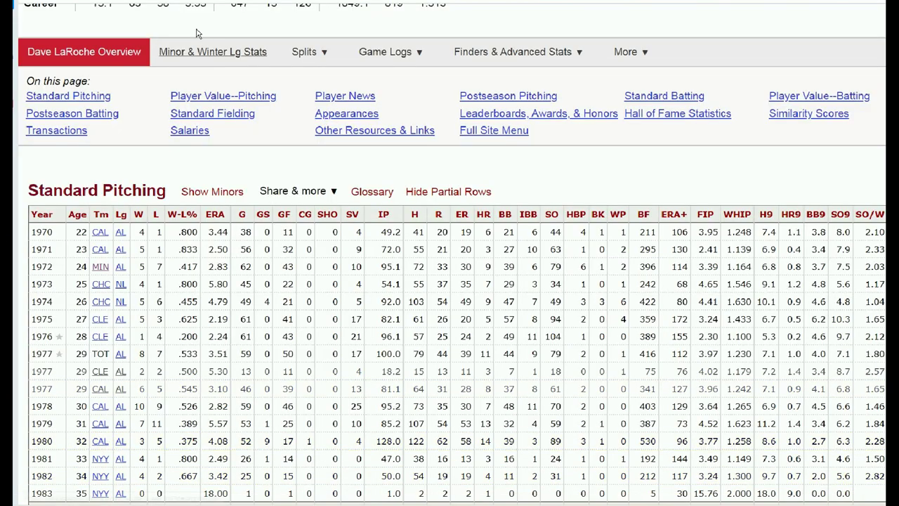
- Go back from LaRoche's page to the 1972 transactions list
key("alt+Left")
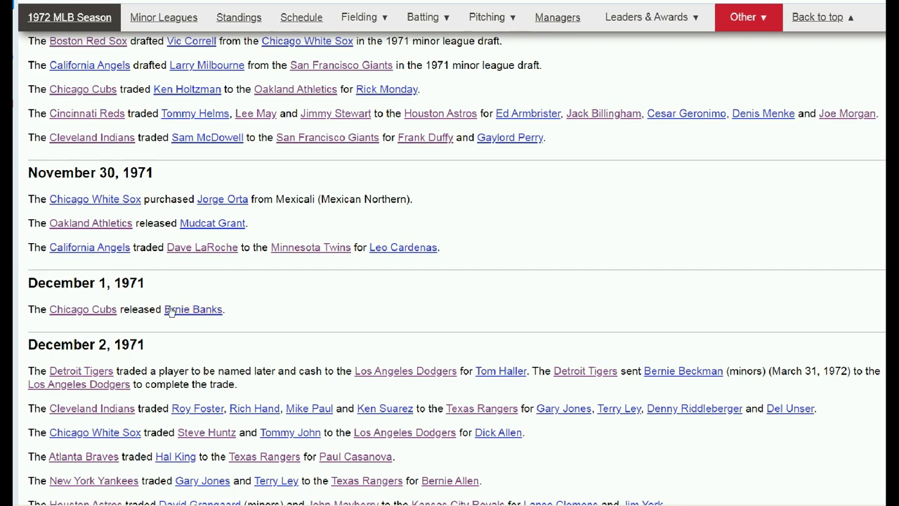
- Scroll to the December 2, 1971 Indians–Rangers trade and bring up options for its last player's link
scroll(391, 304, "down", 1)
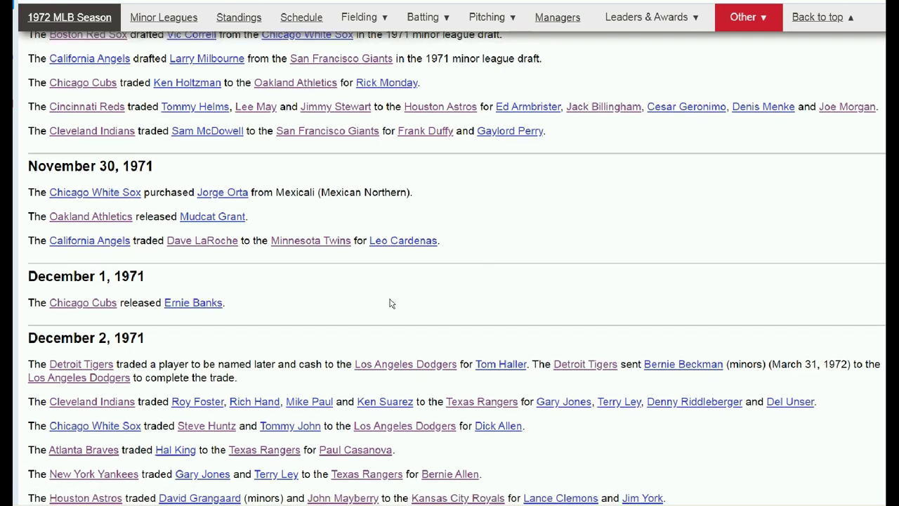
scroll(401, 275, "down", 3)
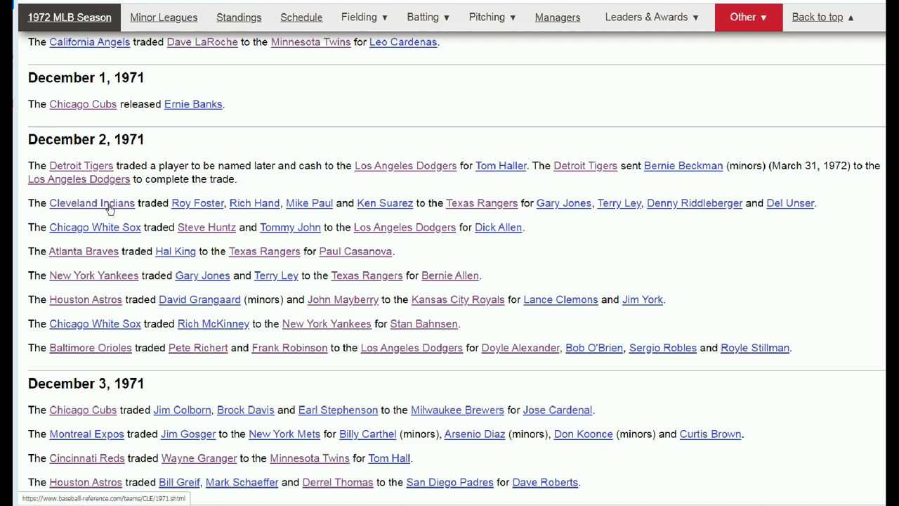
right_click(797, 203)
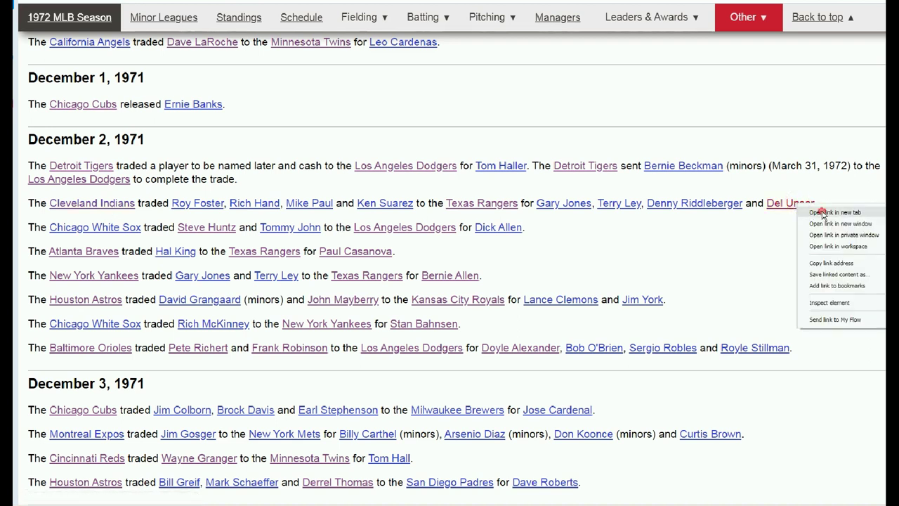
- Open Del Unser's page in a new tab, check his Standard Batting, then return to the transactions list
left_click(823, 213)
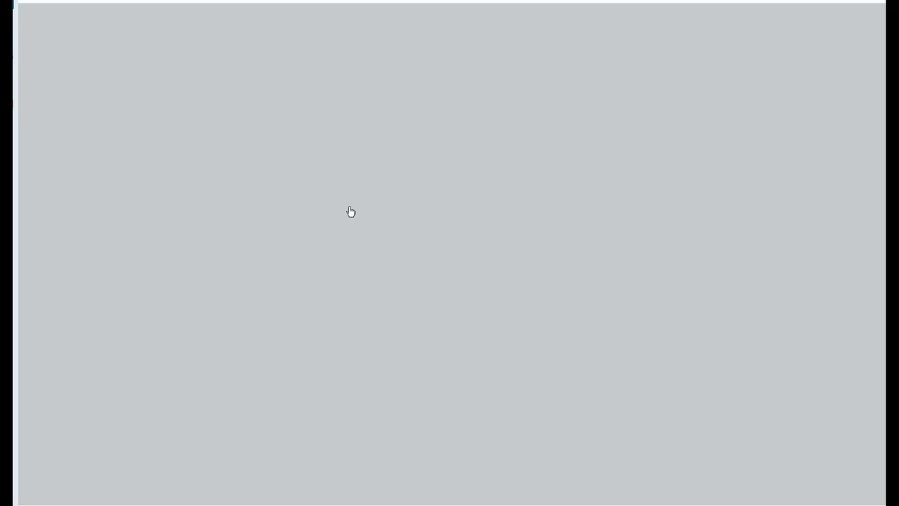
scroll(462, 267, "down", 3)
scroll(463, 267, "down", 4)
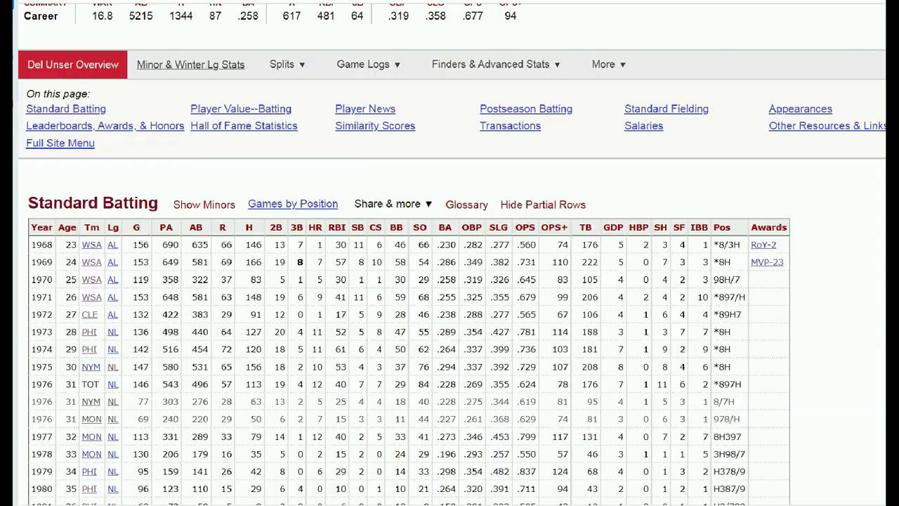
key("alt+Left")
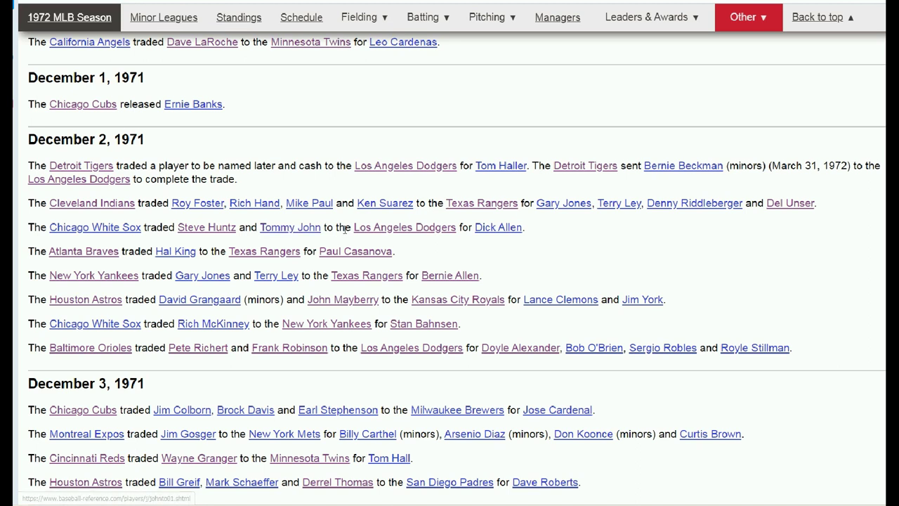
- Open the page of the player the White Sox got from the Dodgers, Dick Allen, in a new tab
right_click(497, 234)
left_click(521, 236)
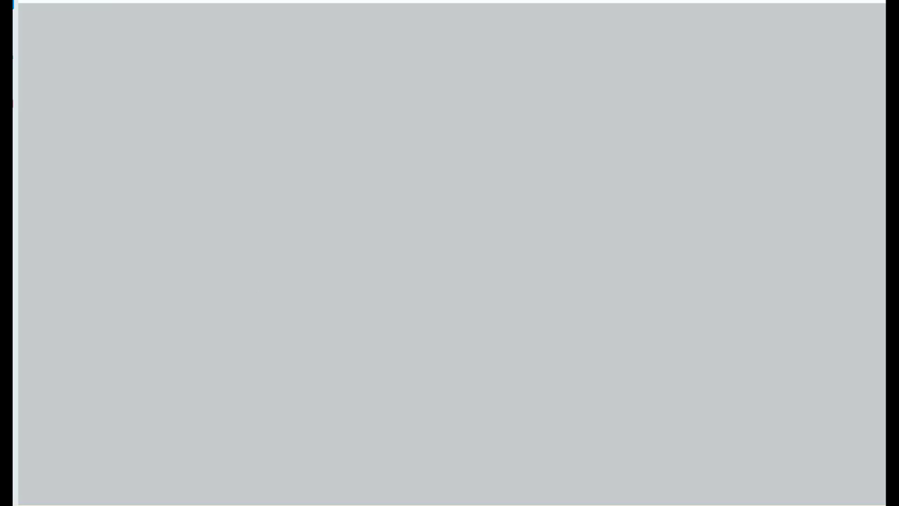
scroll(456, 269, "down", 2)
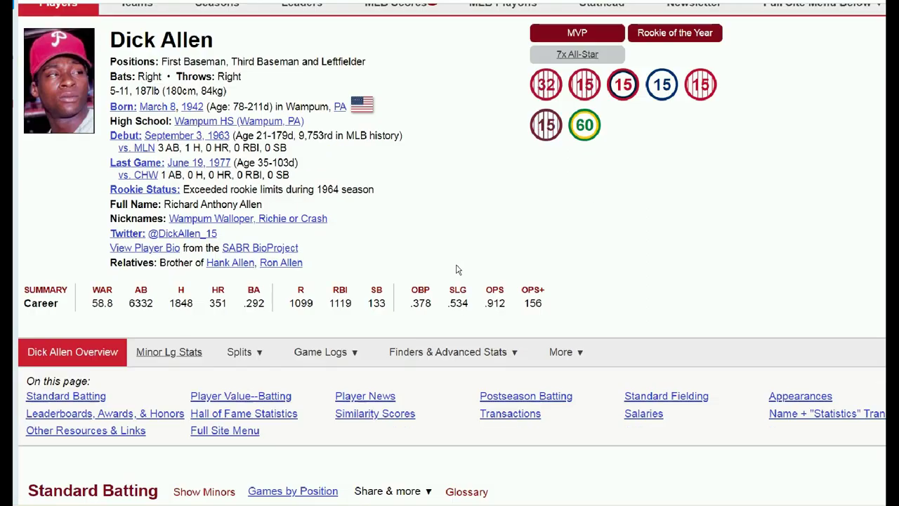
scroll(489, 235, "down", 4)
scroll(489, 235, "down", 2)
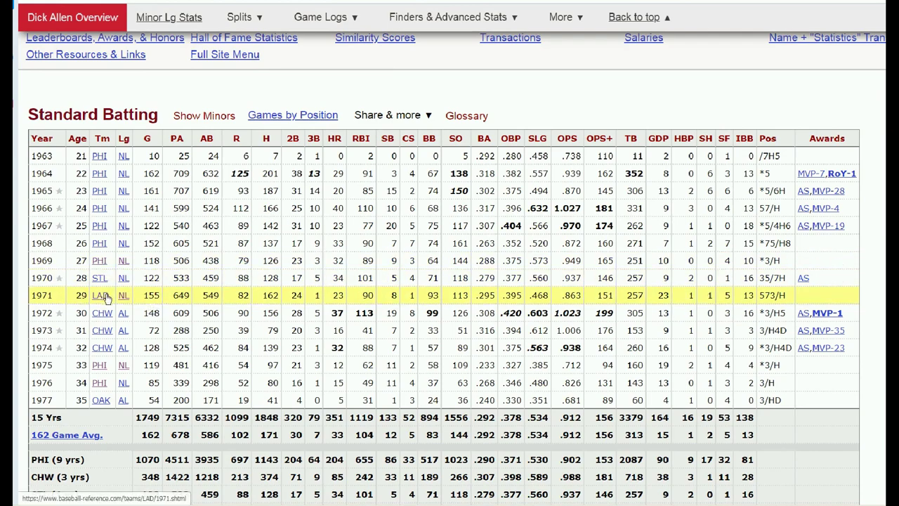
- Scroll down to his Transactions section and bring up link options for Curt Flood in the 1969 trade
scroll(107, 299, "down", 4)
scroll(108, 301, "down", 5)
scroll(109, 303, "down", 8)
scroll(112, 305, "down", 5)
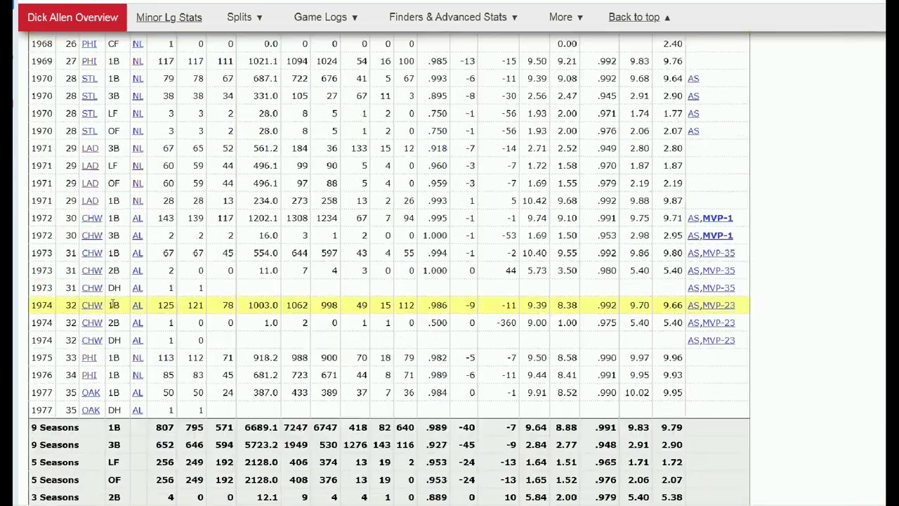
scroll(112, 305, "down", 5)
scroll(112, 304, "down", 5)
scroll(113, 305, "down", 5)
scroll(112, 306, "down", 5)
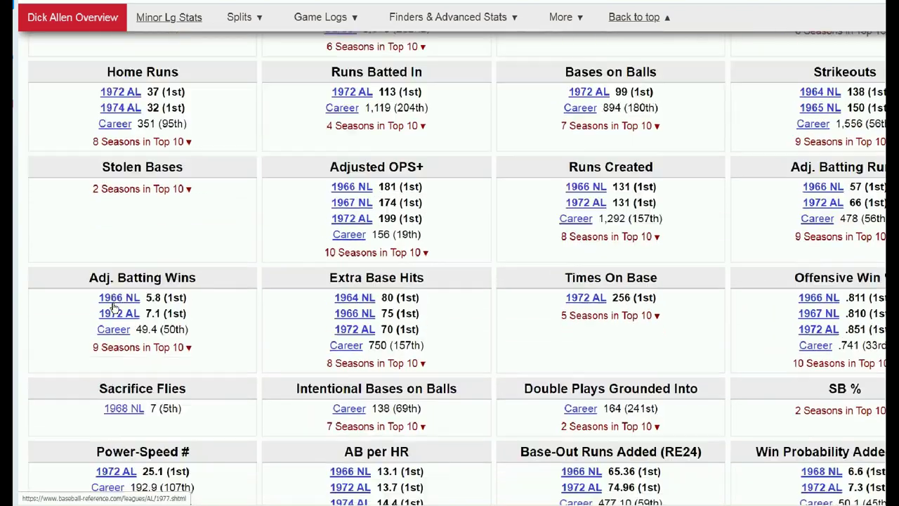
scroll(112, 304, "down", 5)
scroll(113, 305, "down", 5)
scroll(114, 306, "down", 5)
scroll(116, 307, "down", 5)
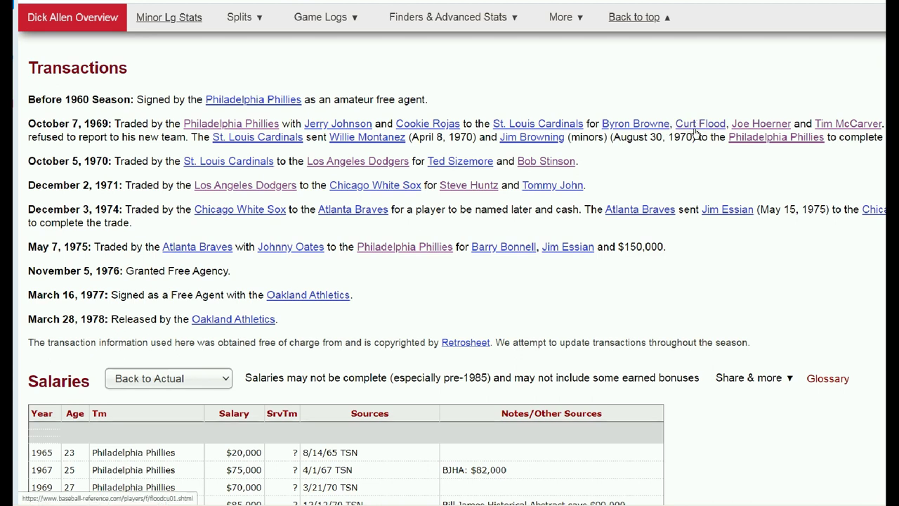
right_click(695, 131)
- Open Curt Flood's page and review his fielding, Hall of Fame and Transactions sections
left_click(709, 135)
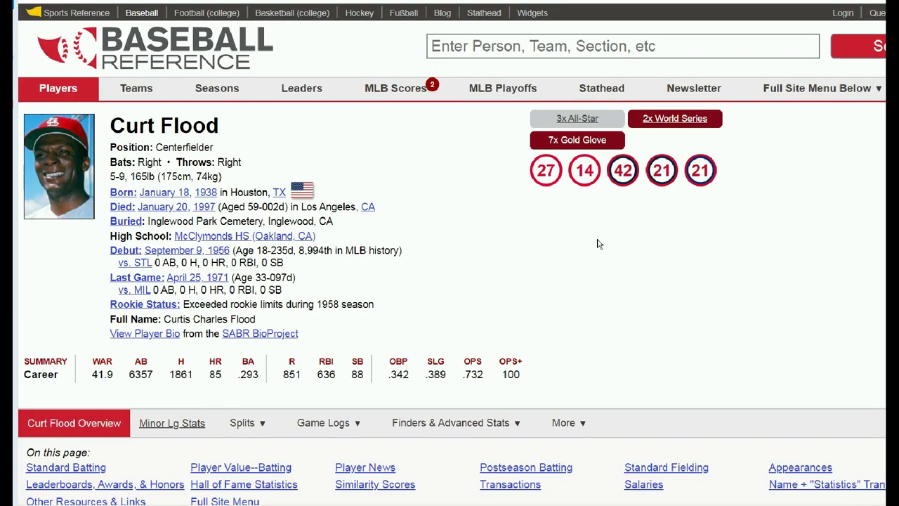
scroll(596, 243, "down", 1)
scroll(422, 281, "down", 4)
scroll(286, 318, "down", 1)
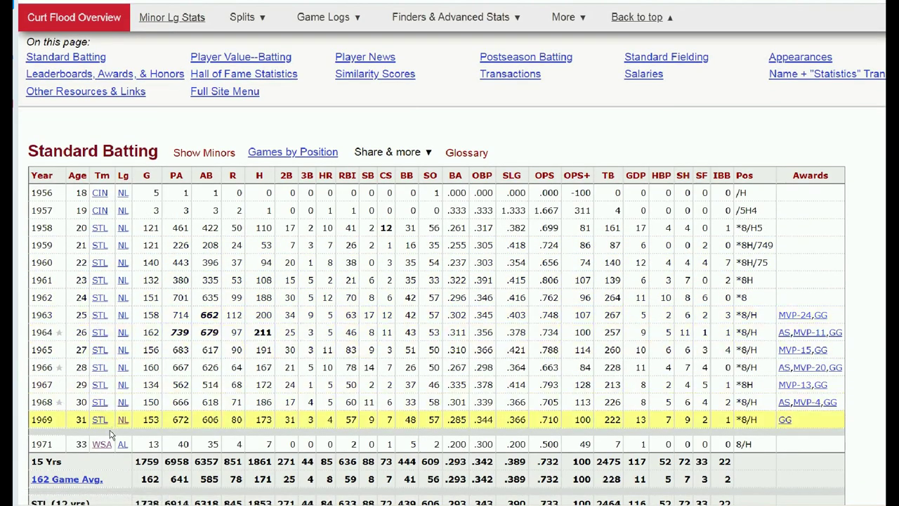
scroll(108, 450, "down", 3)
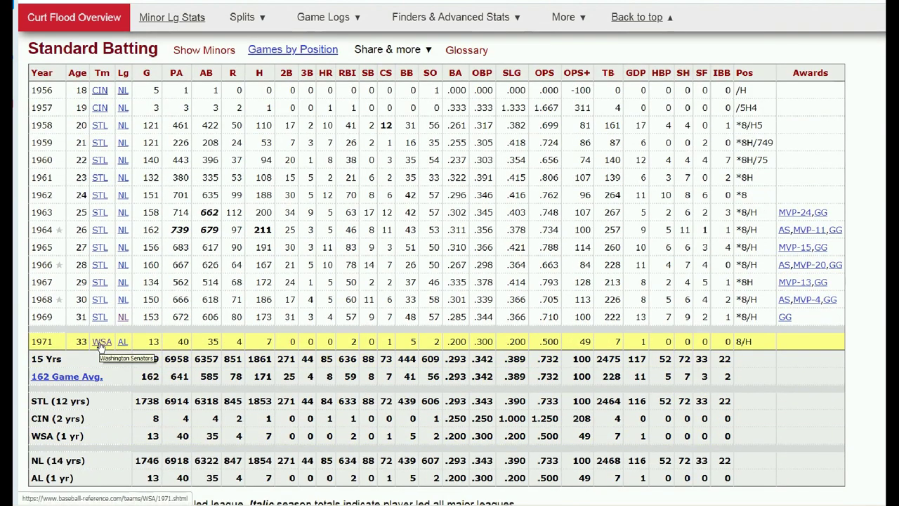
scroll(105, 344, "down", 2)
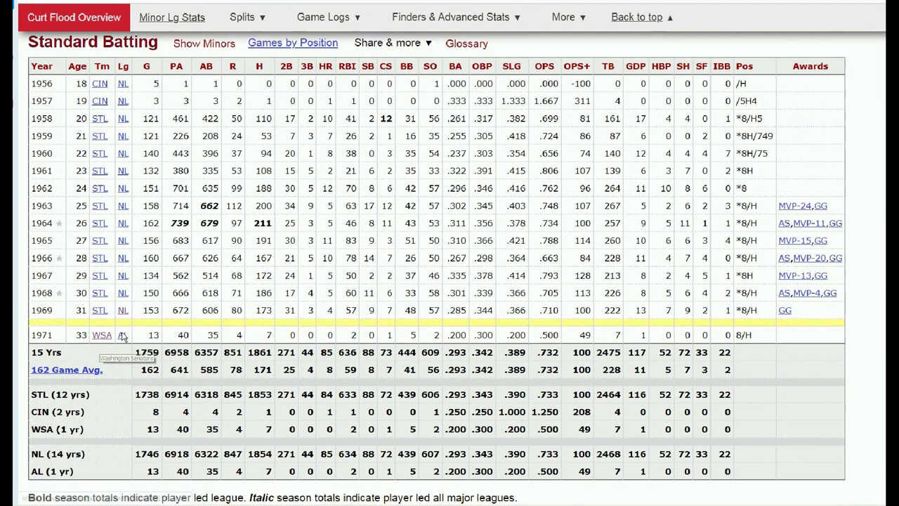
scroll(116, 341, "down", 6)
scroll(127, 334, "down", 4)
scroll(129, 332, "down", 5)
scroll(129, 331, "down", 4)
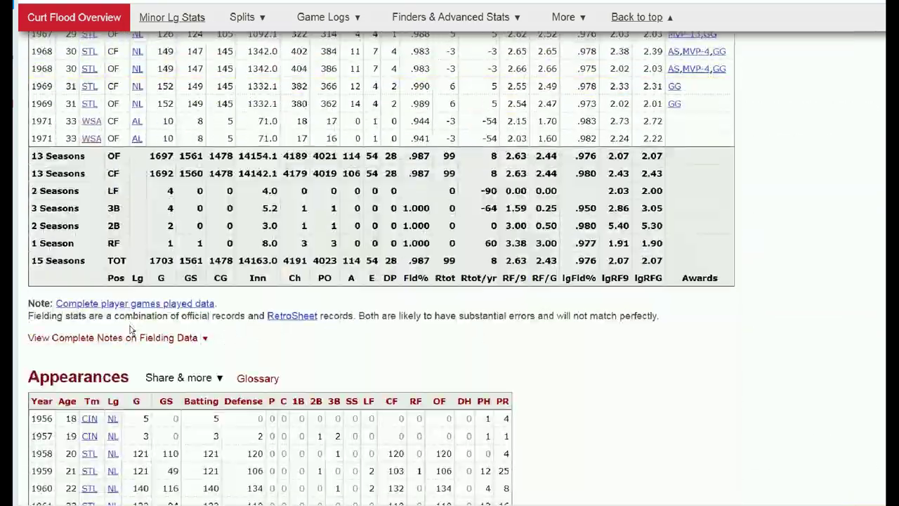
scroll(129, 330, "down", 5)
scroll(130, 328, "down", 6)
scroll(130, 329, "down", 6)
scroll(132, 326, "down", 4)
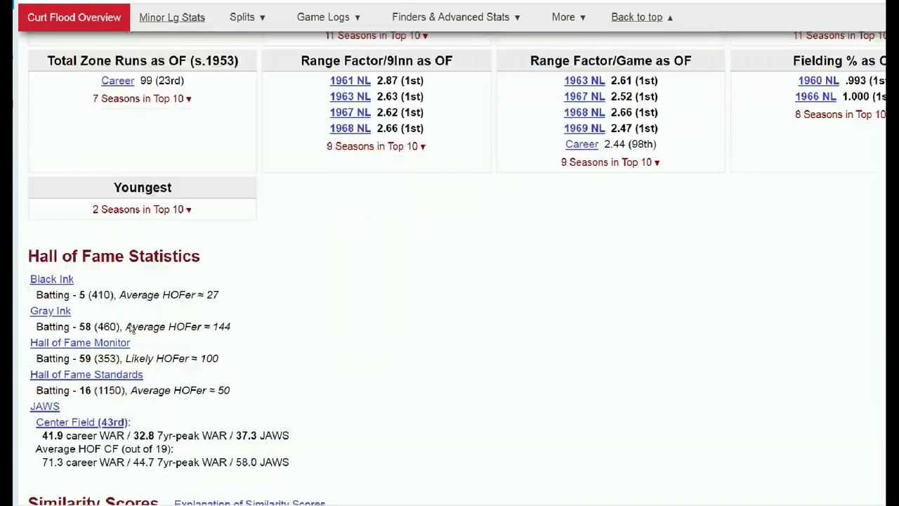
scroll(133, 325, "down", 3)
scroll(135, 322, "down", 4)
scroll(137, 321, "down", 4)
- Scroll back up to Flood's Standard Batting for 1956–1971, with no 1970 season
scroll(211, 316, "up", 3)
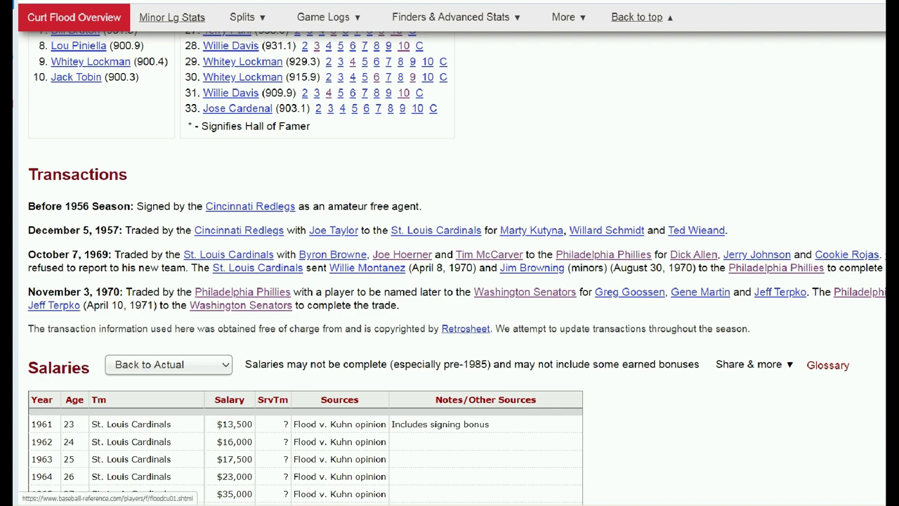
scroll(548, 126, "up", 10)
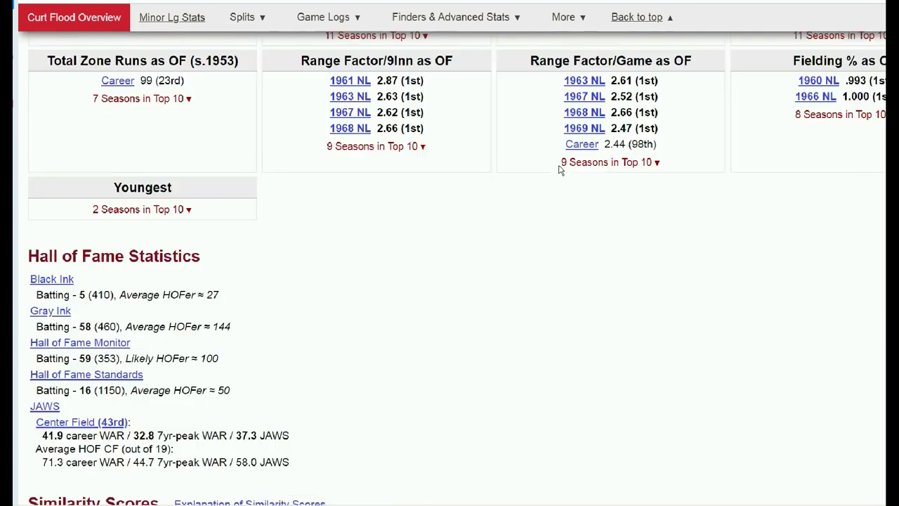
scroll(293, 319, "up", 15)
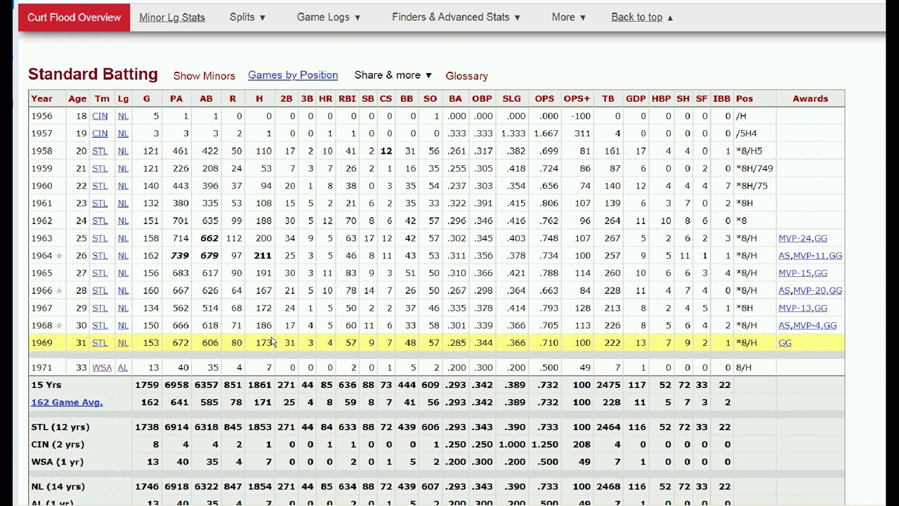
- Return to Dick Allen's page, look over his Standard Fielding lines, then bring up the Excel White Sox roster
key("alt+Left")
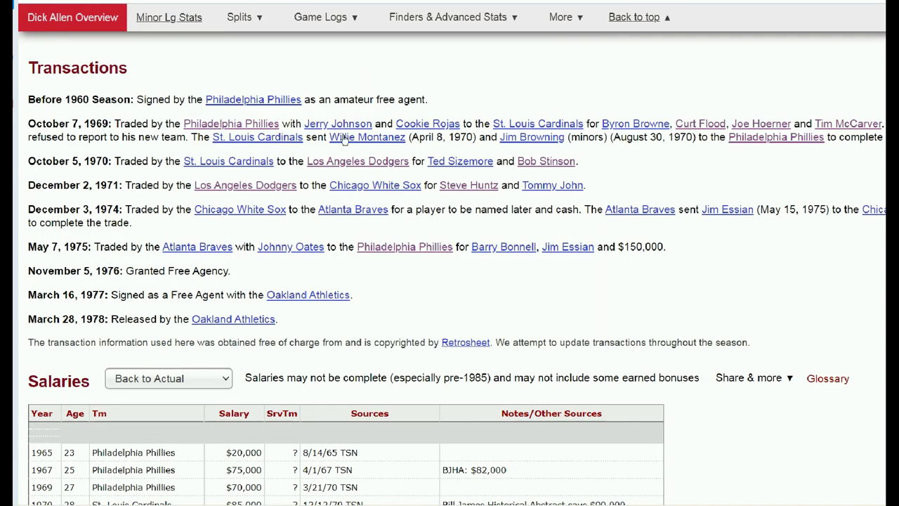
scroll(351, 252, "up", 5)
scroll(351, 252, "up", 5)
scroll(350, 253, "up", 5)
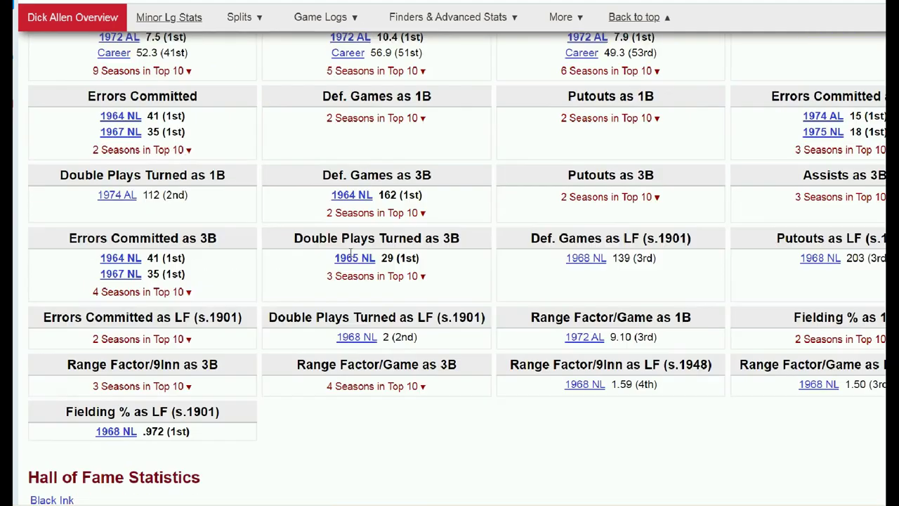
scroll(351, 255, "up", 5)
scroll(350, 254, "up", 5)
scroll(351, 254, "up", 5)
scroll(350, 255, "up", 5)
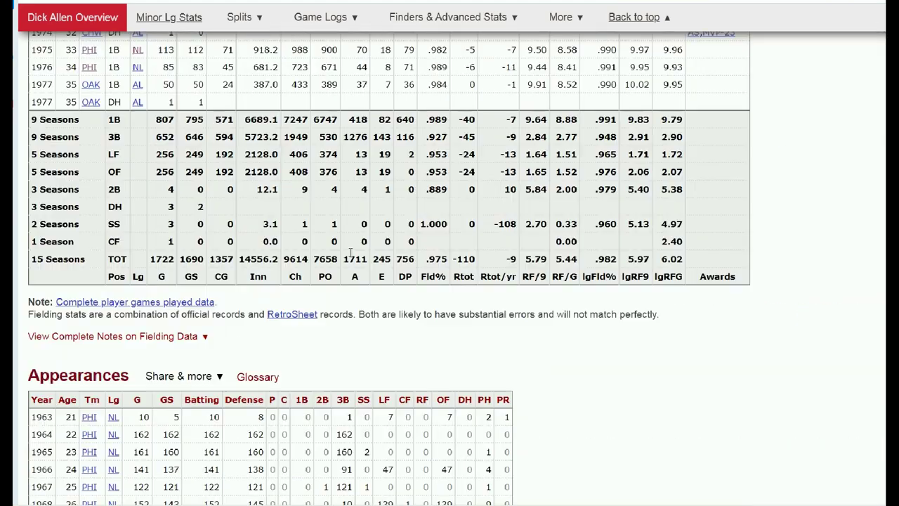
scroll(350, 256, "up", 5)
scroll(350, 256, "up", 3)
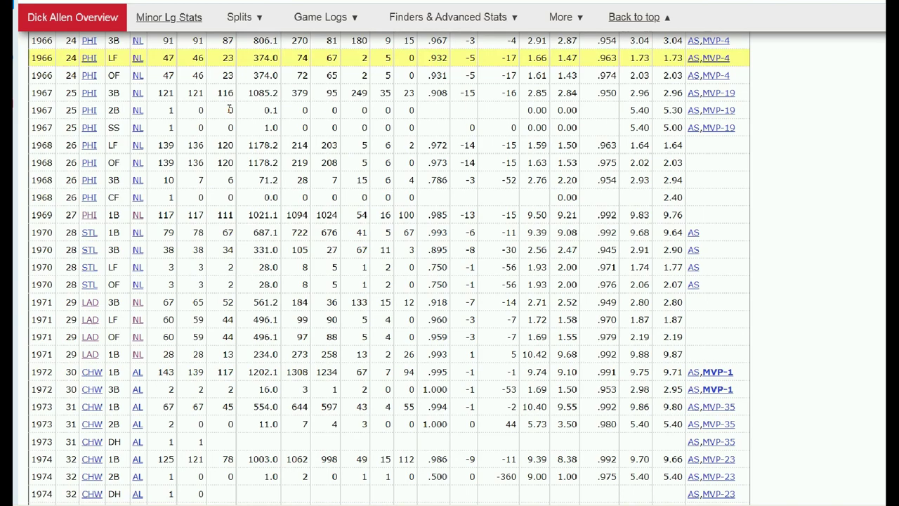
left_click(366, 500)
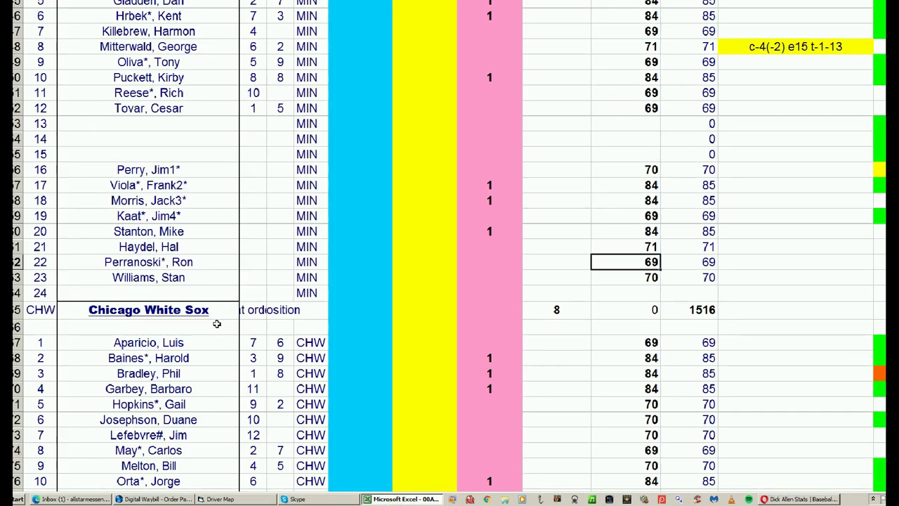
left_click(195, 216)
scroll(208, 293, "down", 3)
scroll(207, 294, "down", 7)
scroll(210, 295, "down", 6)
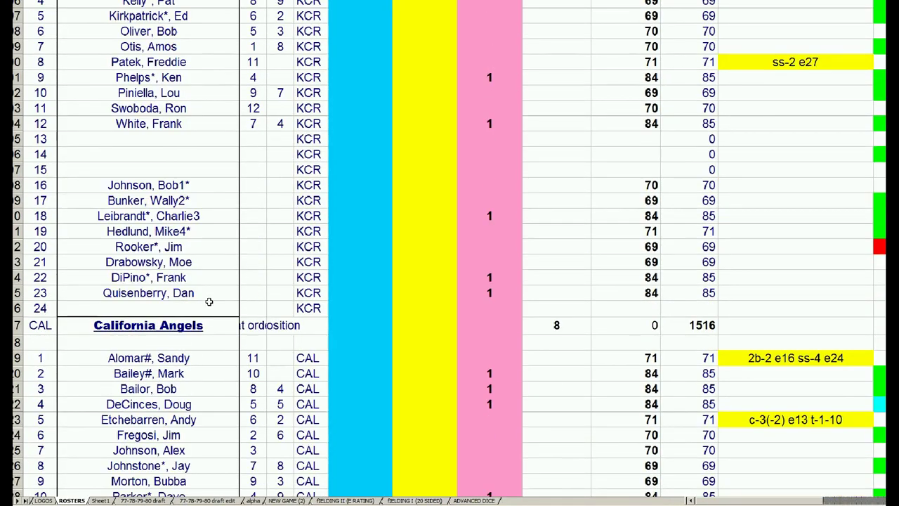
scroll(211, 302, "down", 7)
scroll(211, 310, "down", 9)
scroll(212, 310, "down", 8)
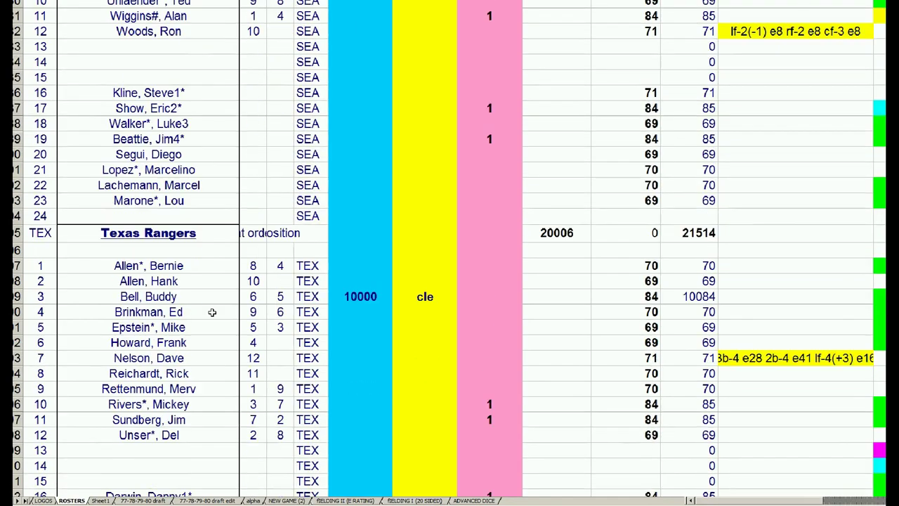
scroll(212, 311, "down", 6)
scroll(212, 311, "down", 6)
scroll(214, 314, "down", 9)
scroll(214, 315, "down", 4)
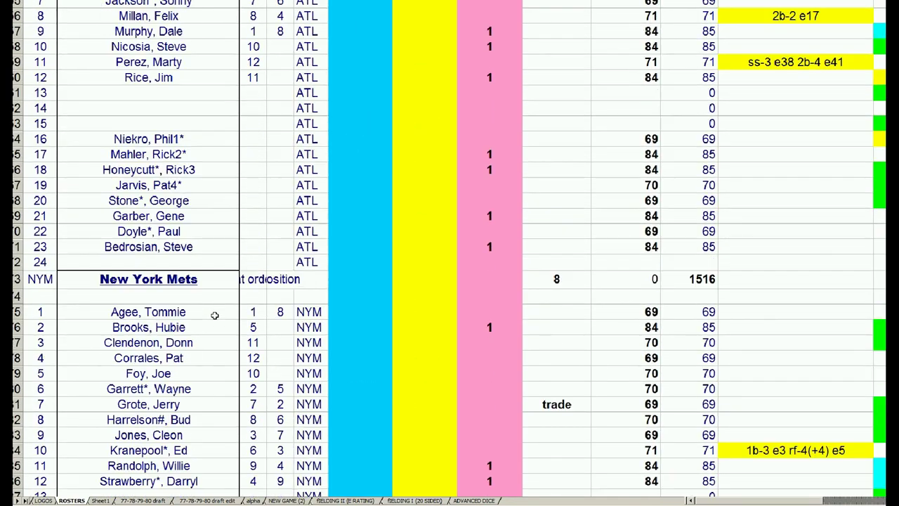
scroll(214, 315, "down", 9)
scroll(215, 315, "down", 4)
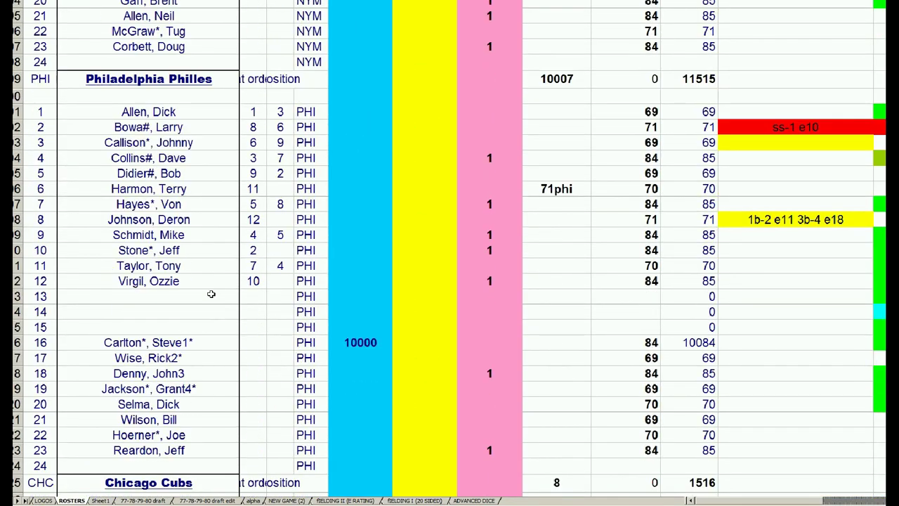
left_click(647, 111)
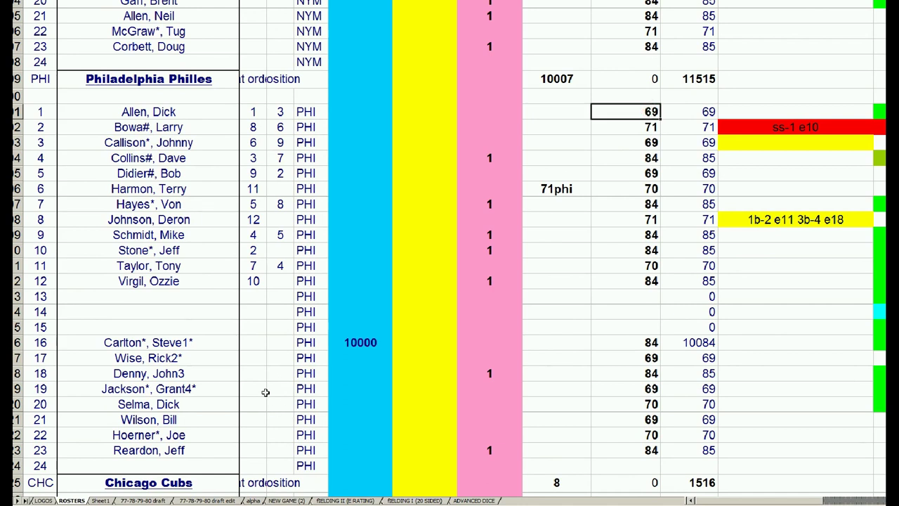
left_click(170, 113)
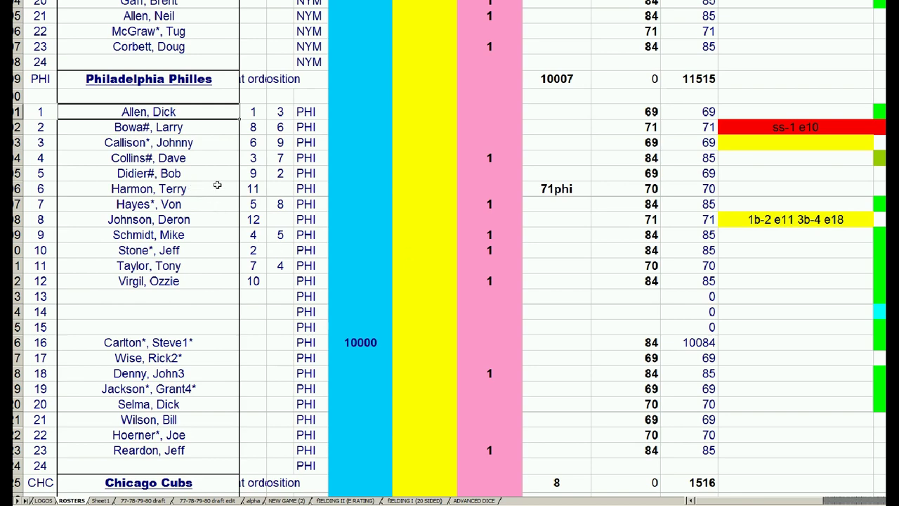
- Back in the browser, open Jim York's page in a new tab and bring up Stan Bahnsen's link options
mouse_move(522, 502)
left_click(789, 500)
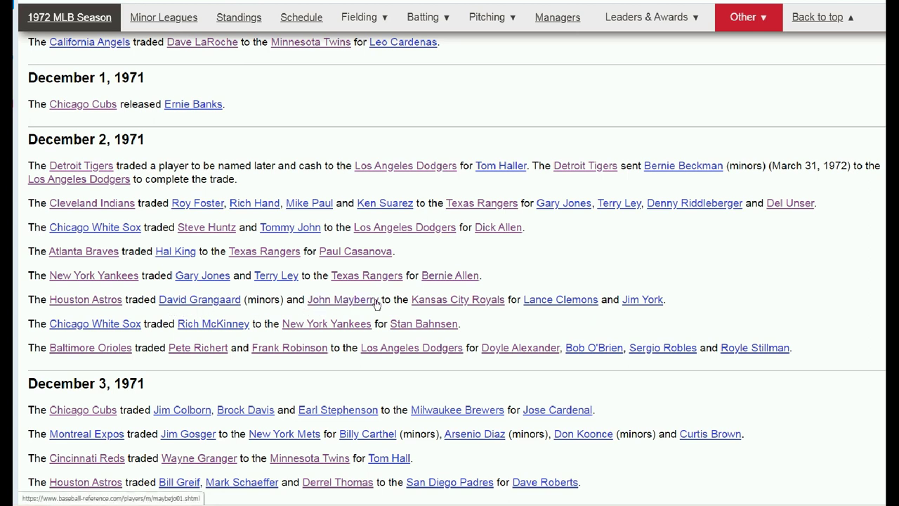
right_click(645, 303)
left_click(667, 311)
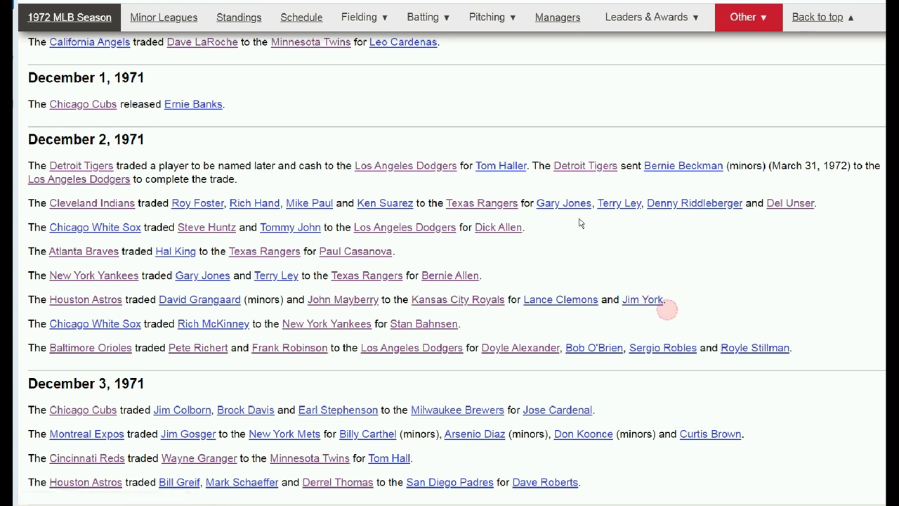
scroll(189, 318, "down", 5)
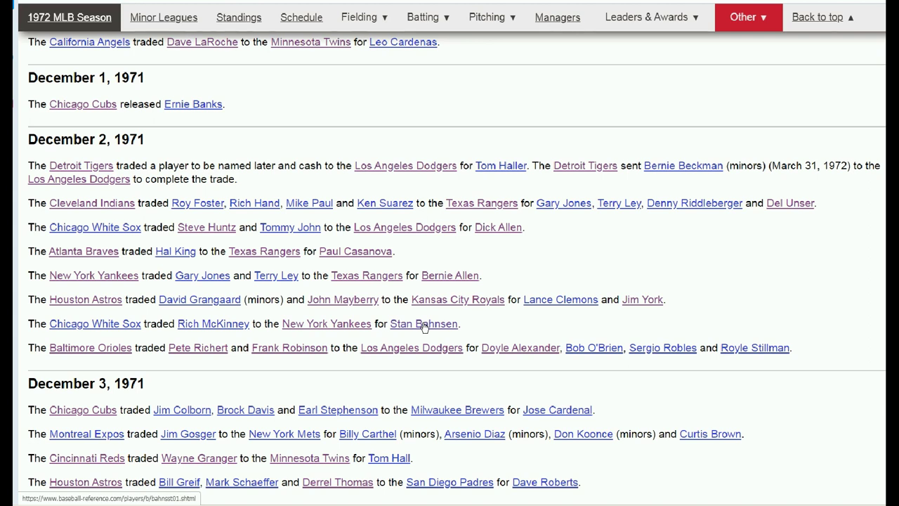
right_click(424, 327)
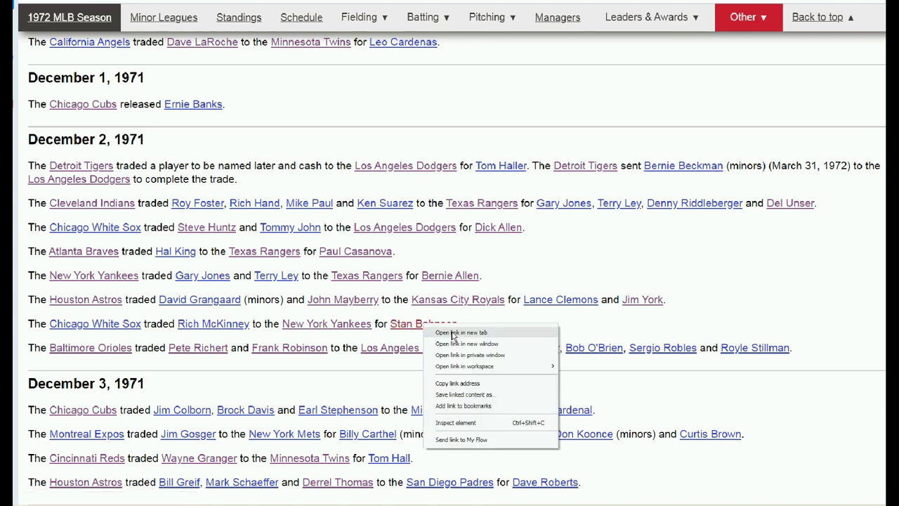
- Open Stan Bahnsen's page in a new tab and review his Standard Pitching table
left_click(453, 333)
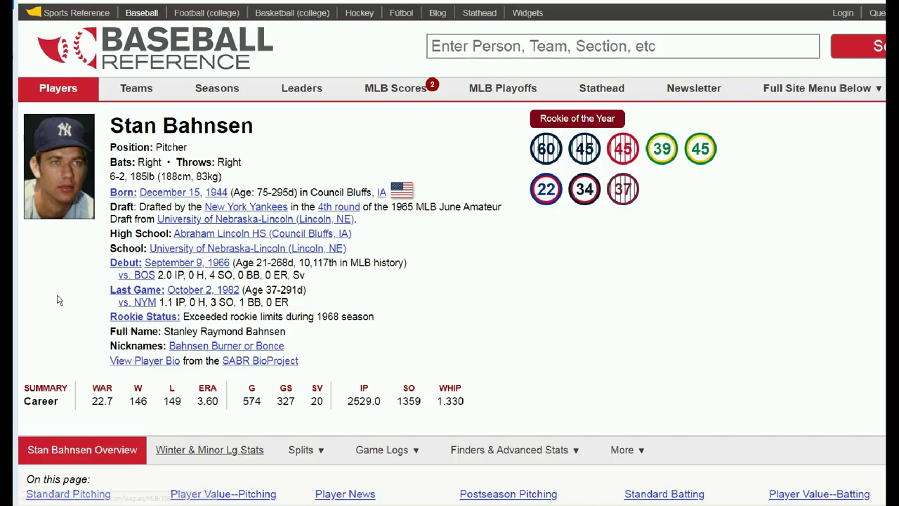
scroll(62, 281, "down", 3)
scroll(62, 274, "down", 3)
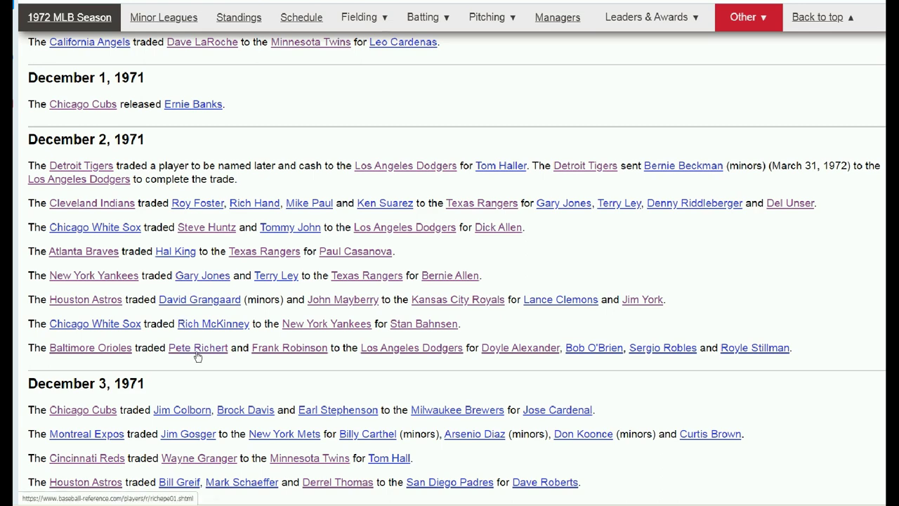
scroll(250, 367, "down", 3)
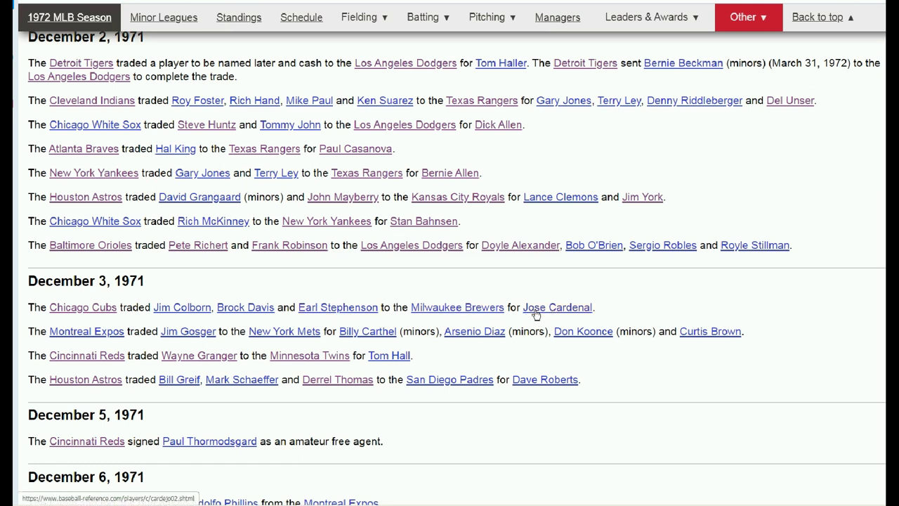
- Open Jim Gosger's player page in a new tab
right_click(195, 332)
left_click(188, 331)
scroll(397, 178, "down", 4)
mouse_move(397, 179)
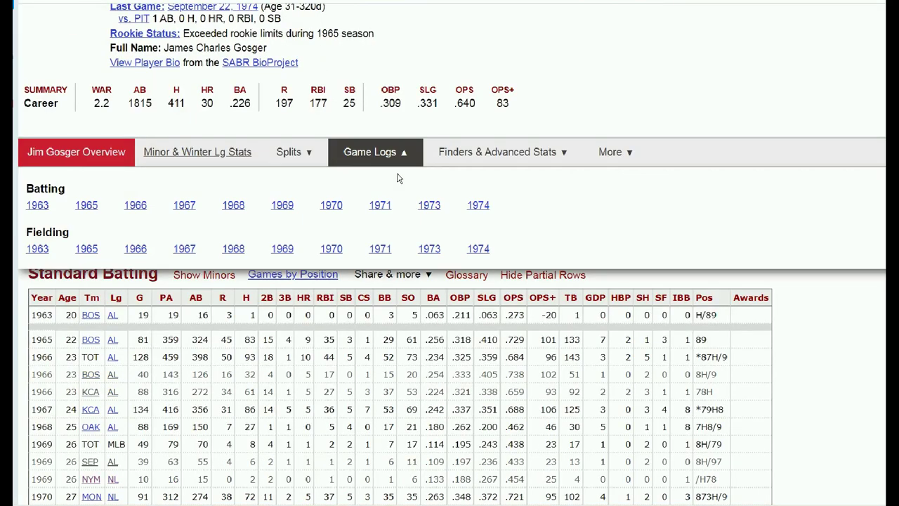
scroll(396, 179, "down", 2)
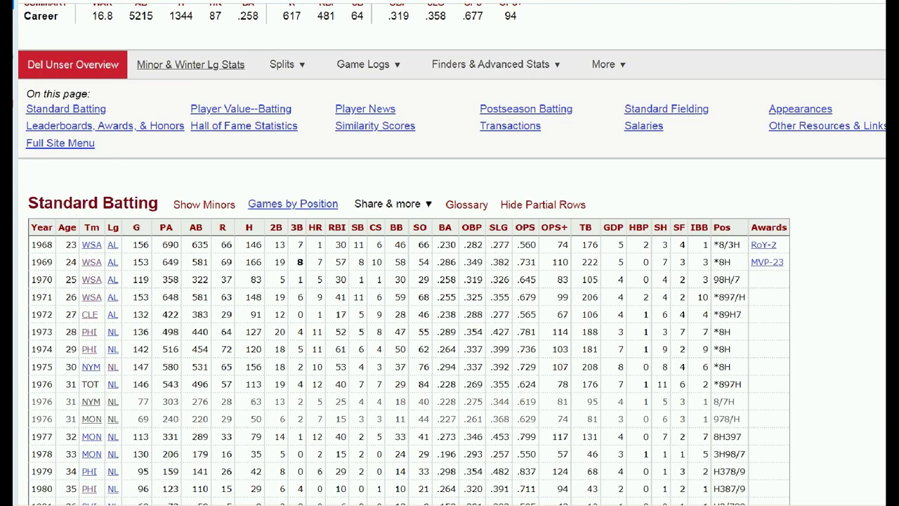
- Scroll the transactions through December 6–14, 1971, reaching the Angels–Mets Fregosi-for-Ryan trade
scroll(211, 249, "down", 3)
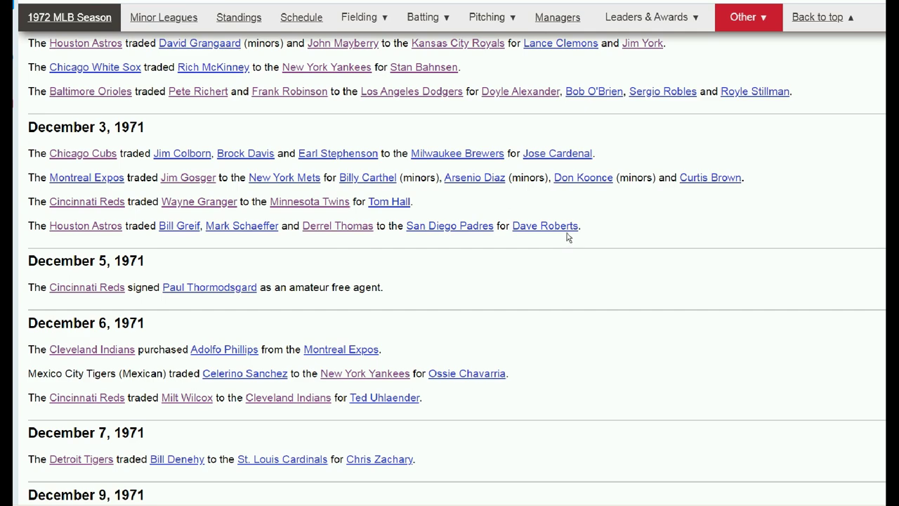
scroll(512, 262, "down", 2)
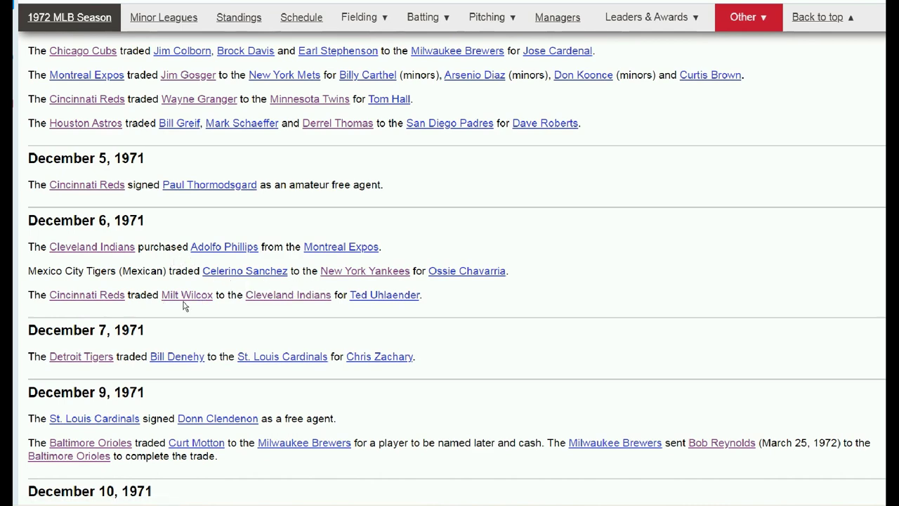
scroll(186, 307, "down", 3)
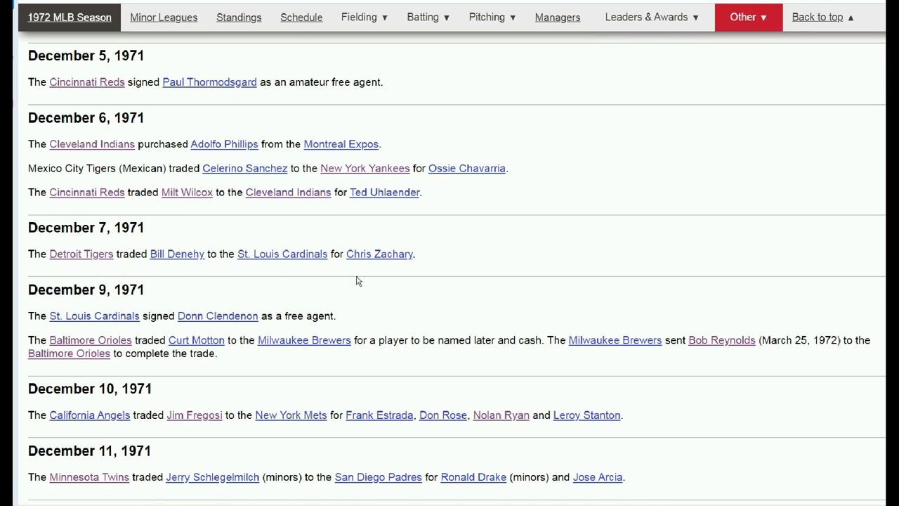
scroll(316, 280, "down", 1)
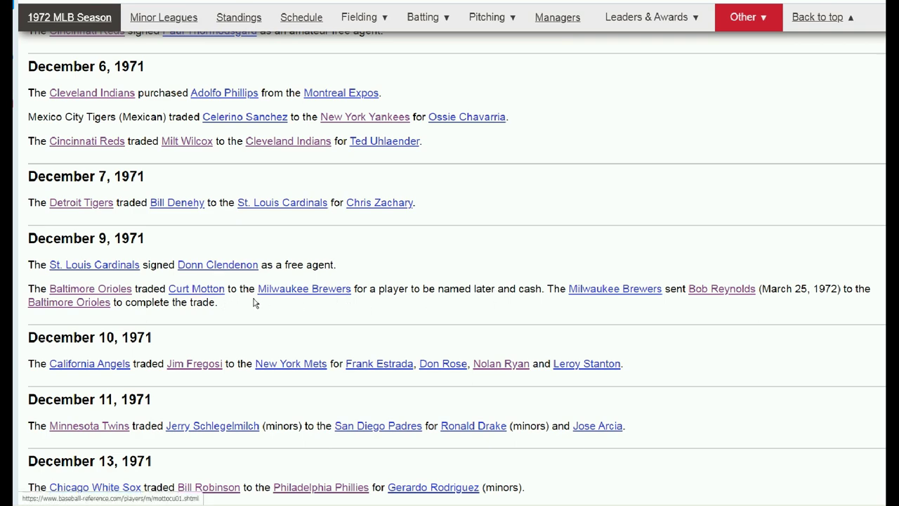
scroll(263, 320, "down", 1)
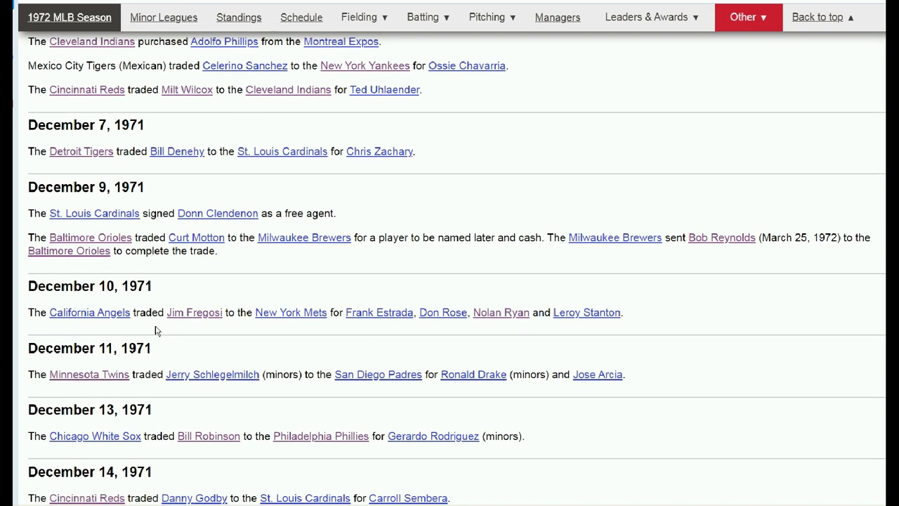
- Scroll on to the December 14, 1971 Reds–Cardinals trade of Danny Godby for Carroll Sembera
scroll(187, 325, "down", 2)
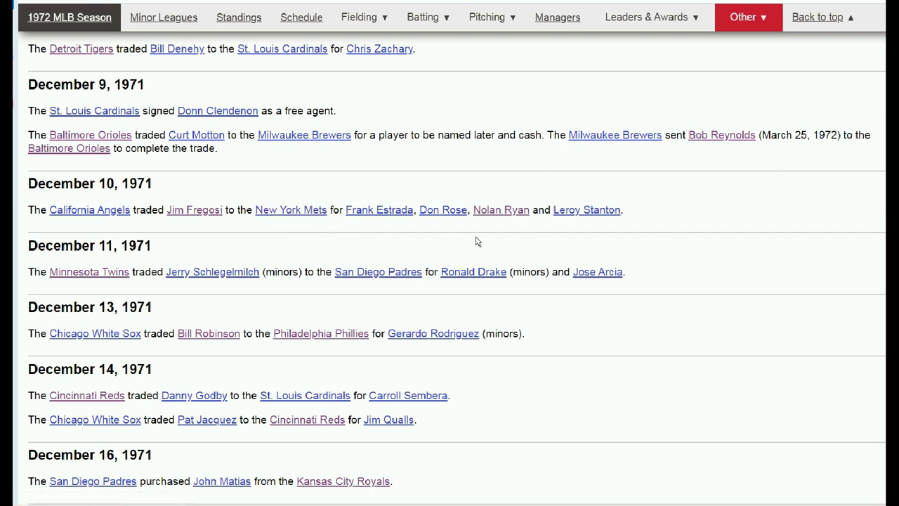
right_click(499, 210)
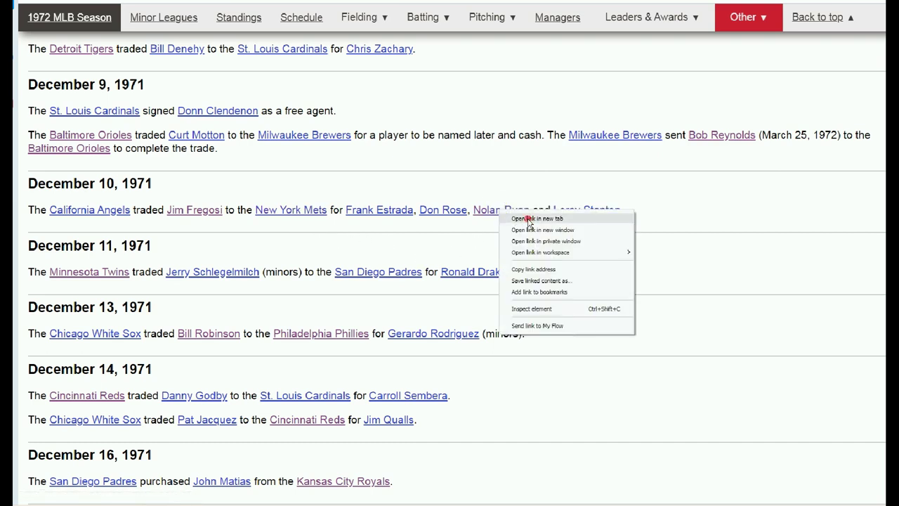
left_click(528, 219)
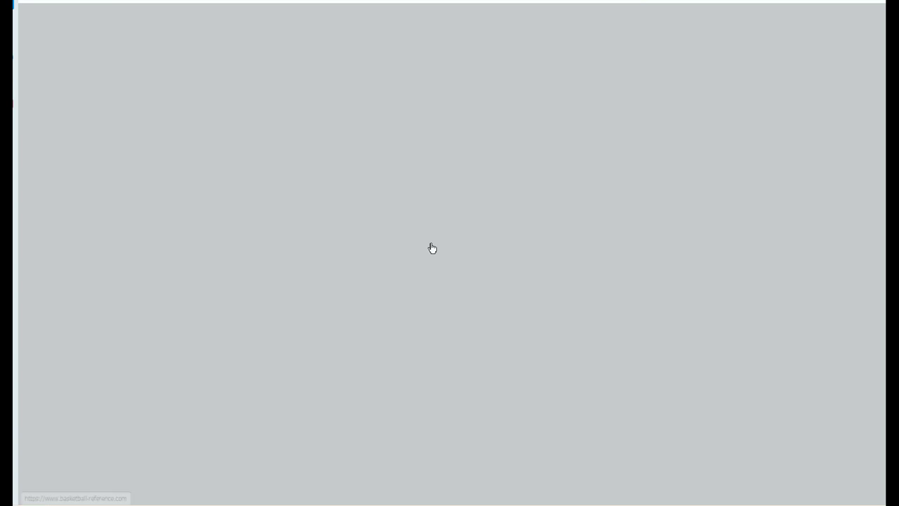
scroll(457, 267, "down", 15)
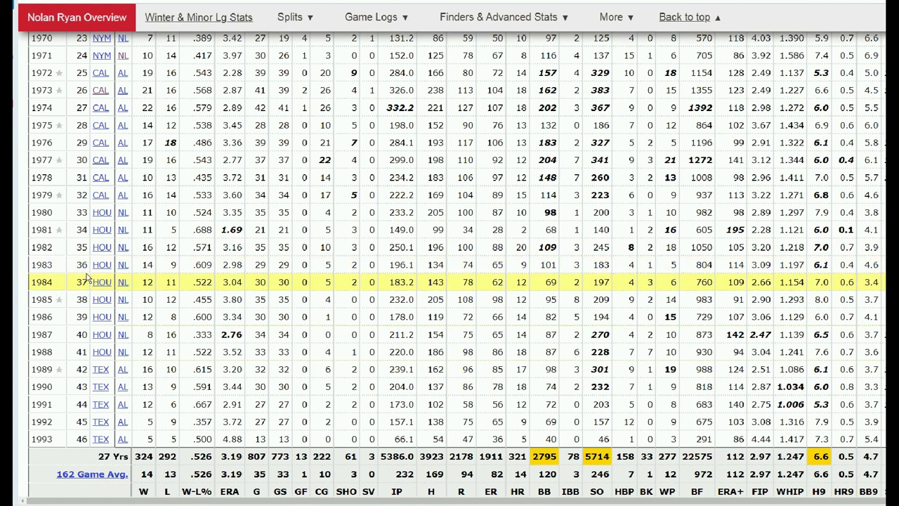
scroll(96, 163, "up", 3)
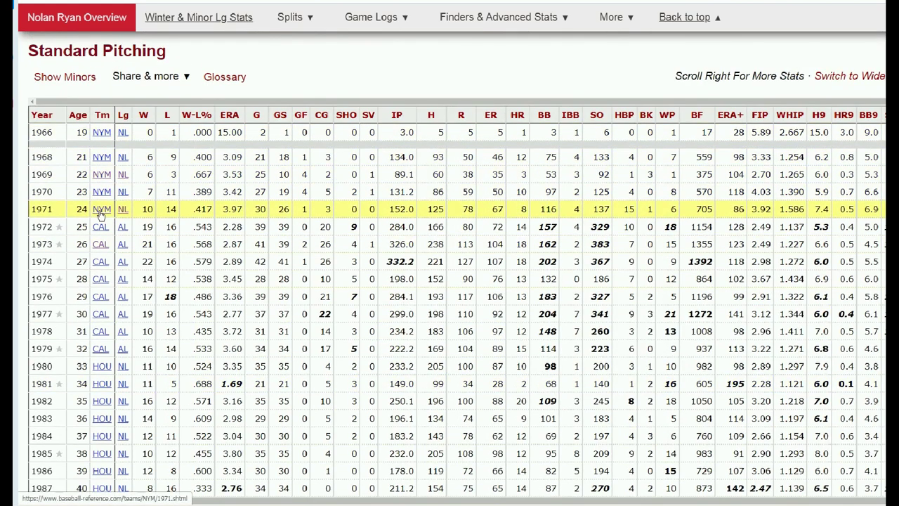
mouse_move(225, 212)
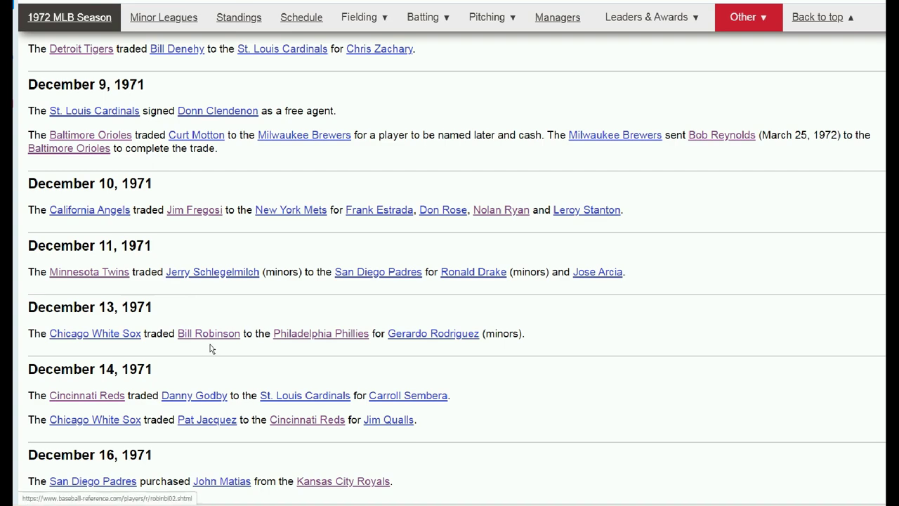
- Scroll from mid-December 1971 past the January 12 draft picks to the January 19–20, 1972 trades
scroll(545, 355, "down", 2)
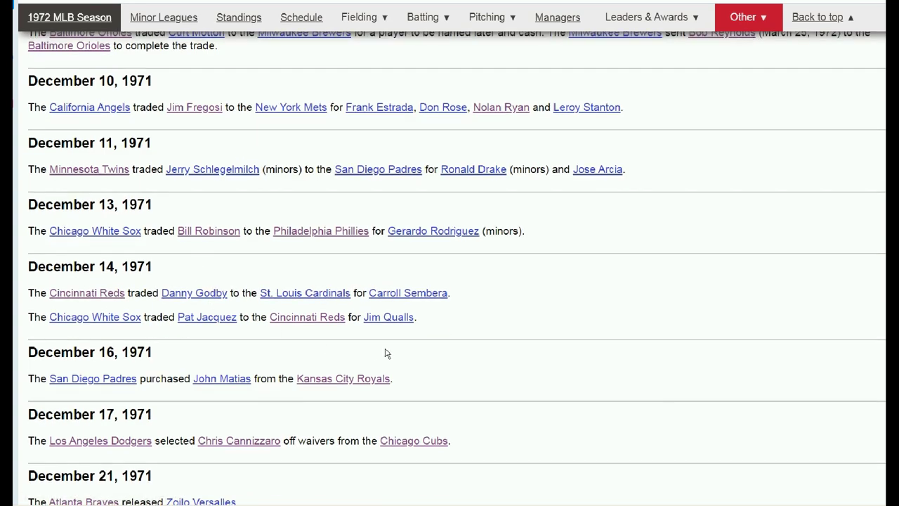
scroll(230, 319, "down", 2)
scroll(207, 309, "down", 2)
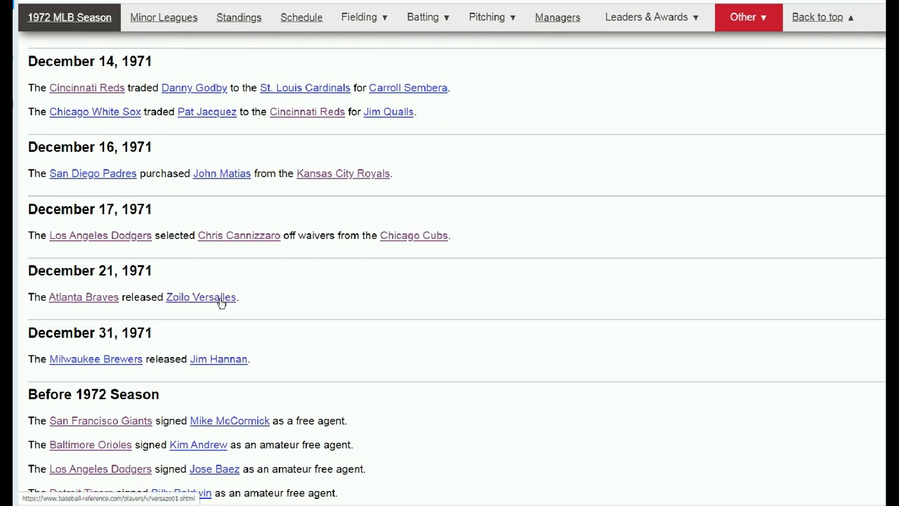
scroll(365, 311, "down", 2)
scroll(405, 300, "down", 1)
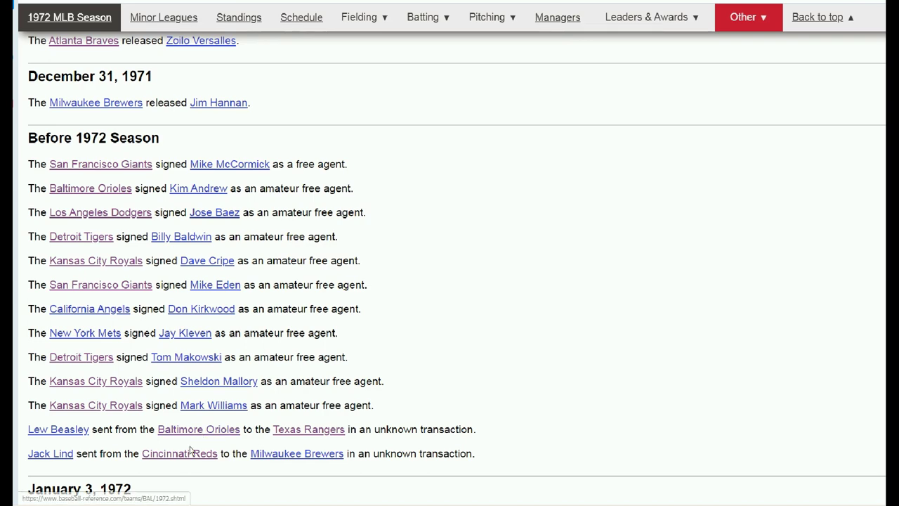
scroll(476, 337, "down", 3)
scroll(487, 281, "down", 3)
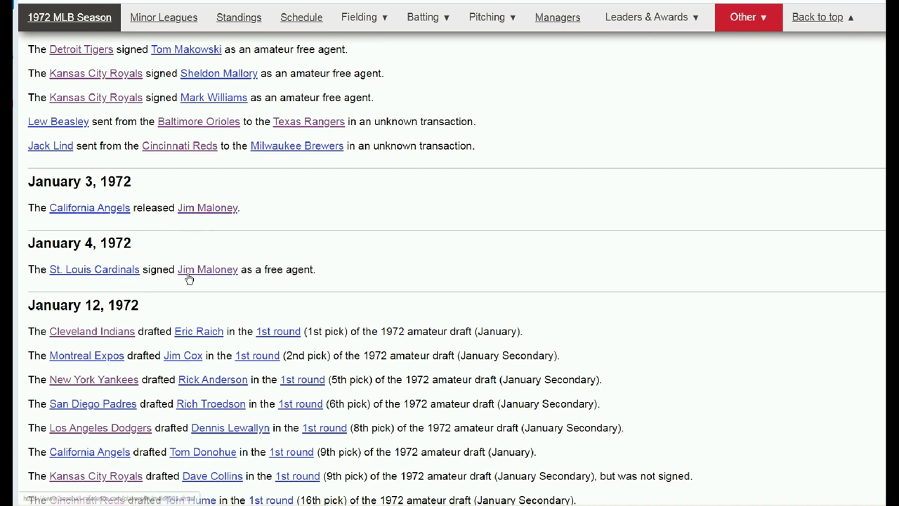
scroll(556, 257, "down", 3)
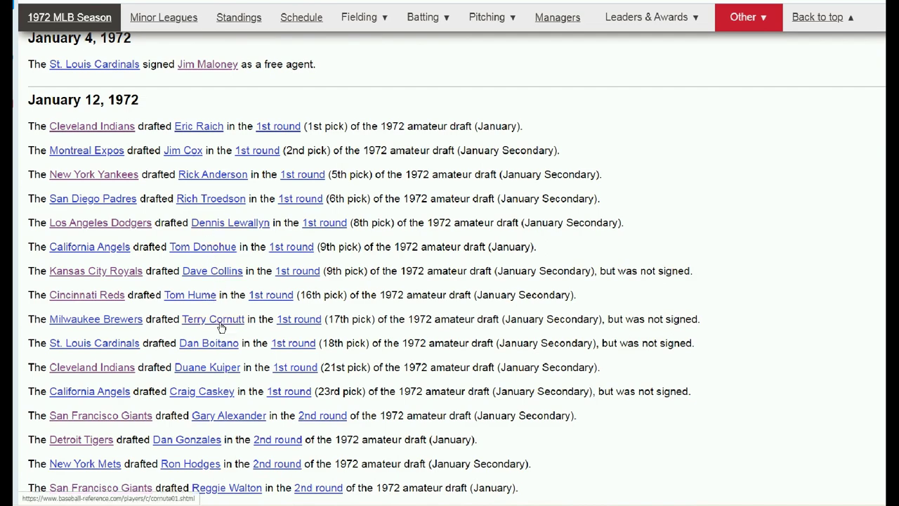
scroll(220, 336, "down", 1)
scroll(220, 336, "down", 1)
scroll(216, 323, "down", 1)
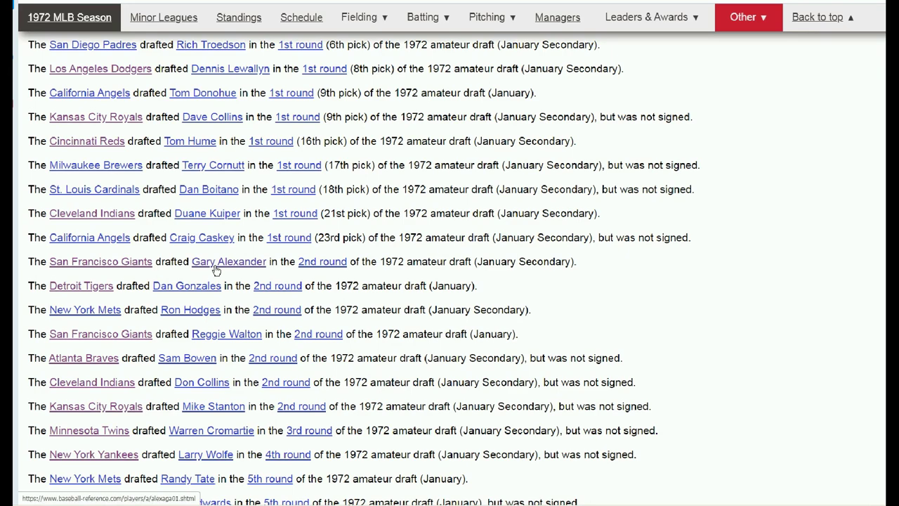
scroll(216, 270, "down", 2)
scroll(207, 273, "down", 3)
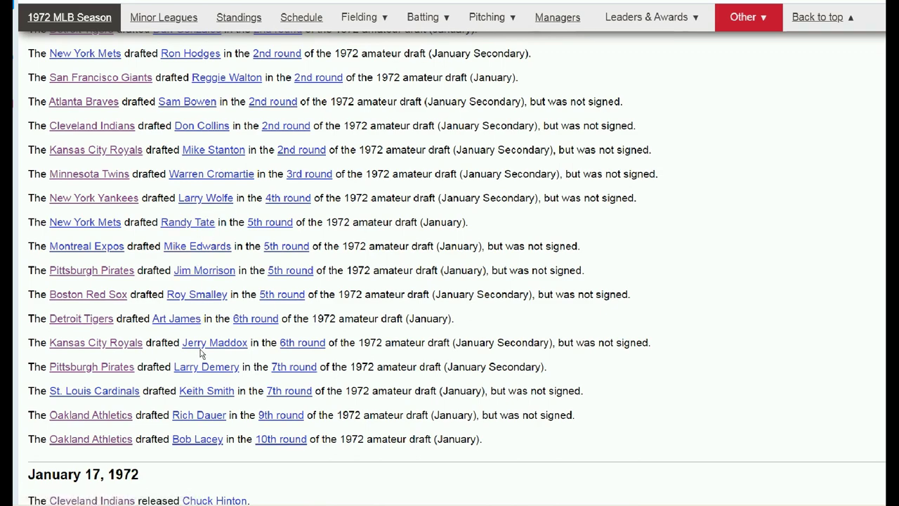
scroll(201, 349, "down", 1)
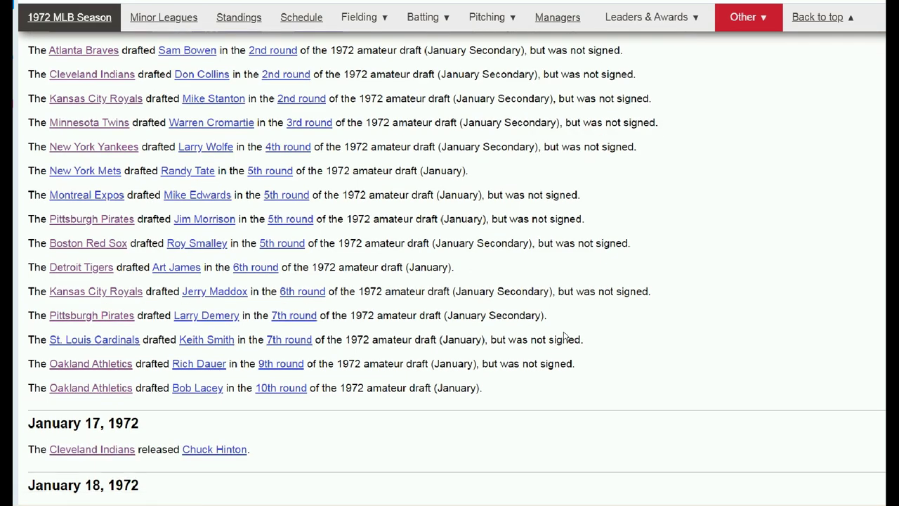
scroll(566, 334, "down", 3)
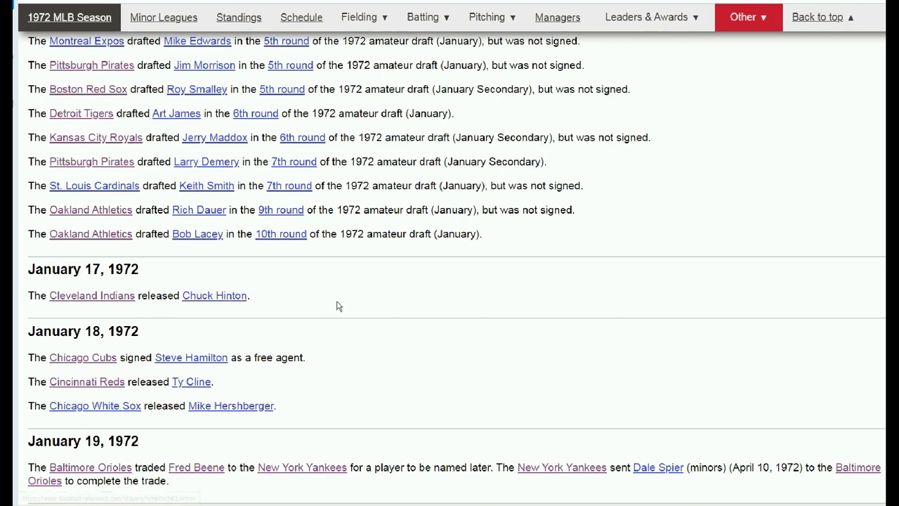
scroll(339, 307, "down", 2)
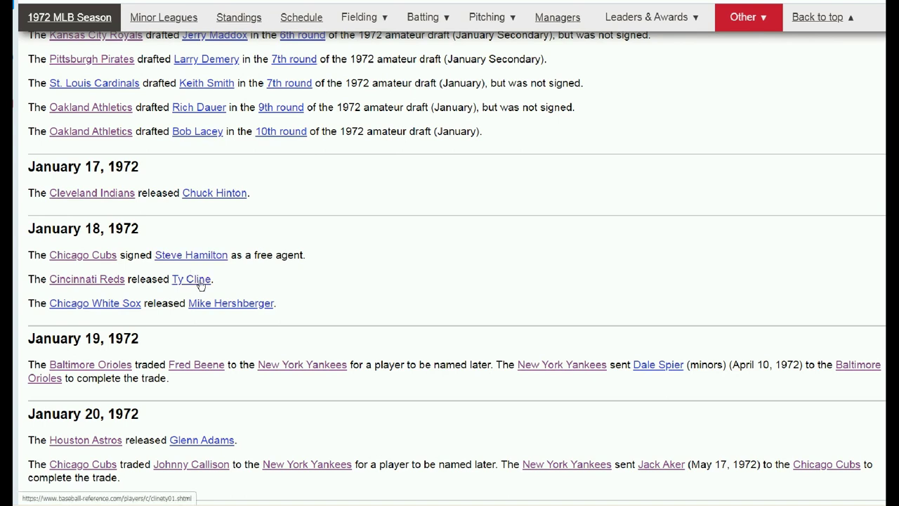
right_click(209, 369)
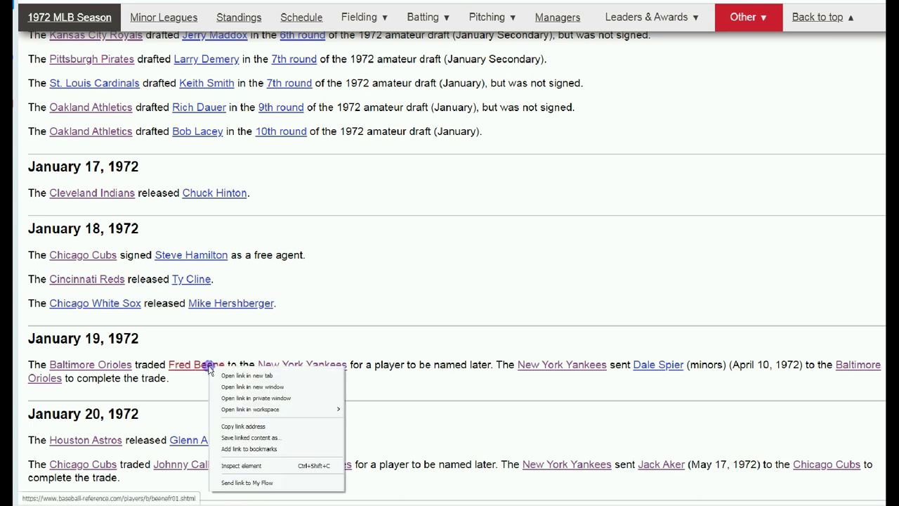
left_click(238, 377)
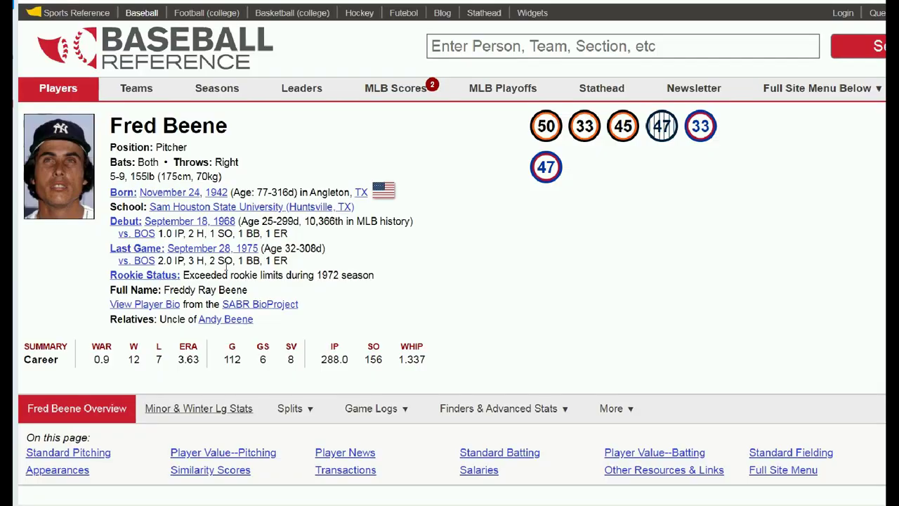
mouse_move(65, 203)
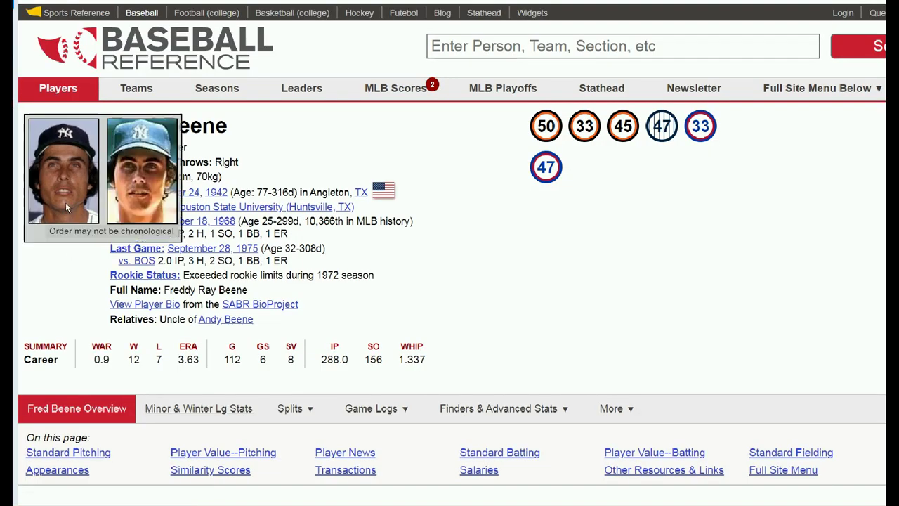
scroll(65, 202, "down", 3)
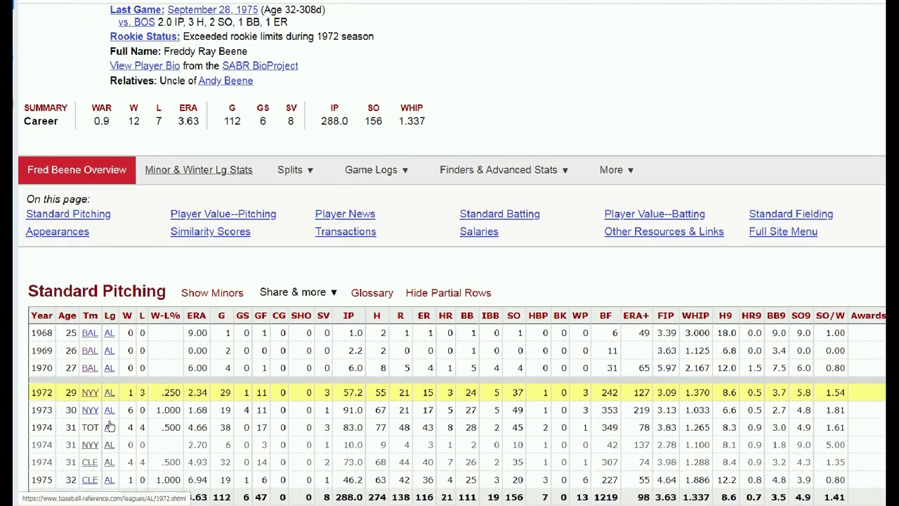
scroll(111, 426, "down", 1)
mouse_move(185, 344)
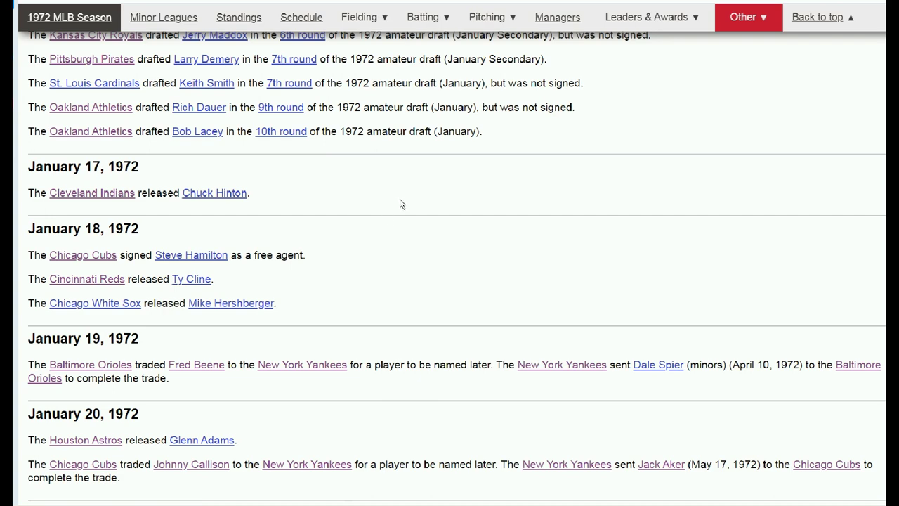
scroll(413, 211, "down", 2)
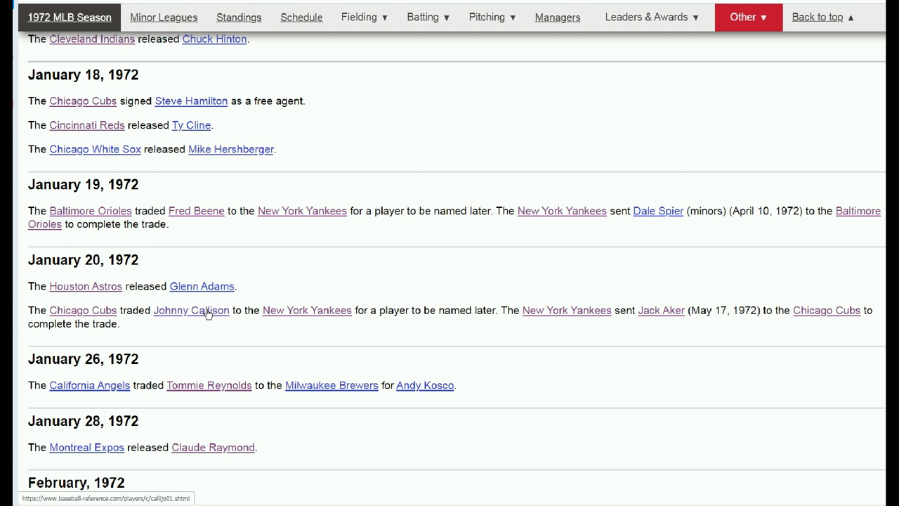
scroll(509, 360, "down", 2)
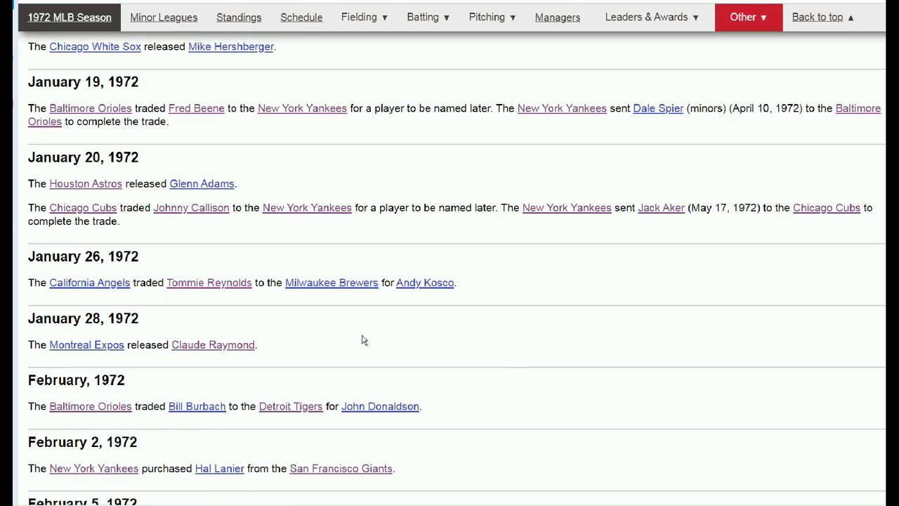
scroll(428, 353, "down", 2)
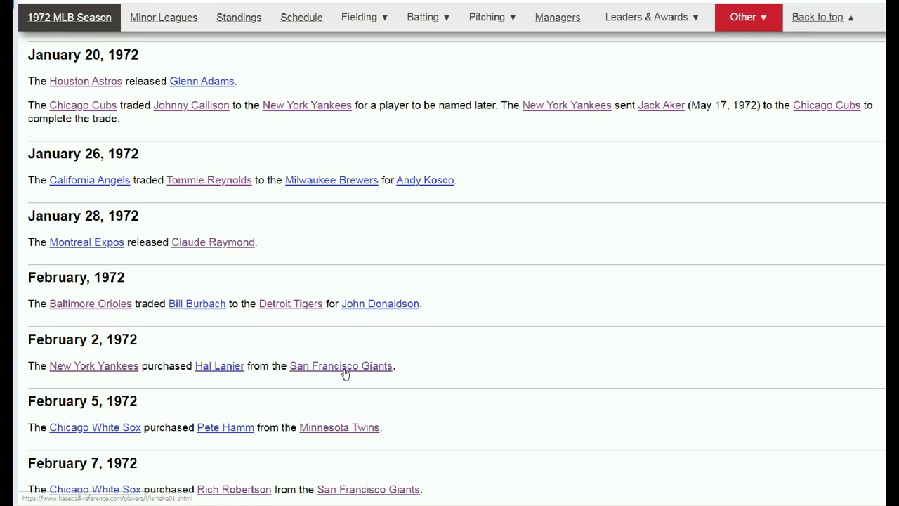
scroll(454, 375, "down", 3)
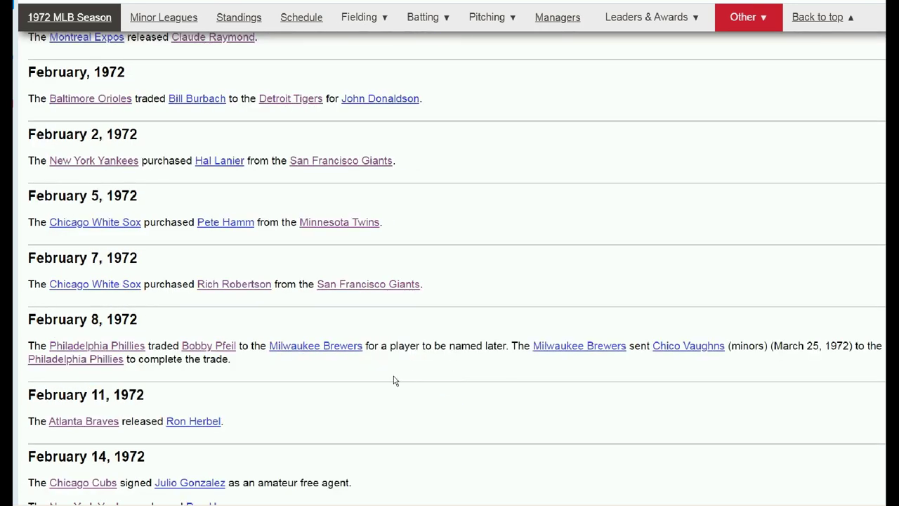
scroll(299, 384, "down", 2)
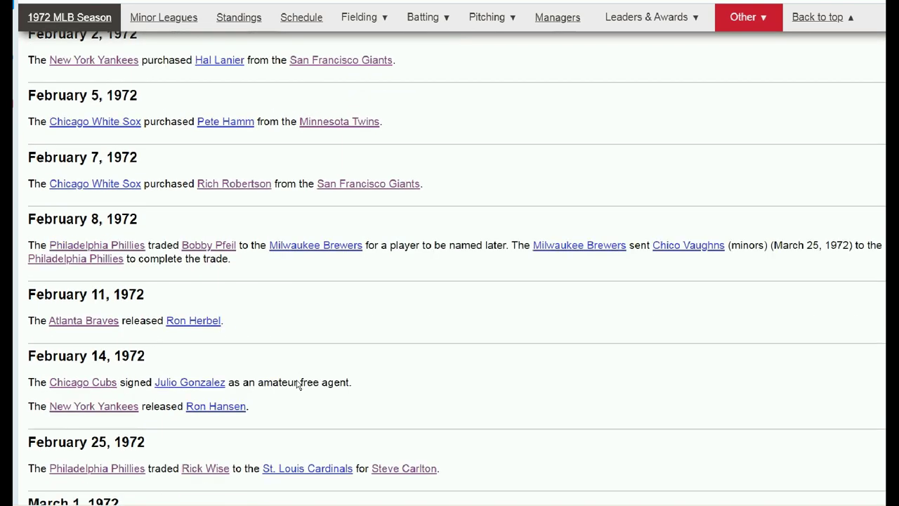
scroll(330, 391, "down", 3)
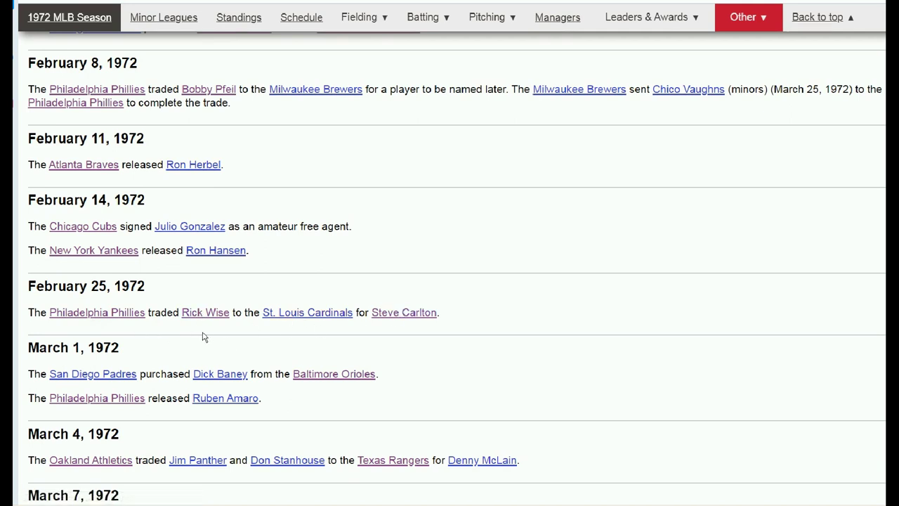
mouse_move(378, 502)
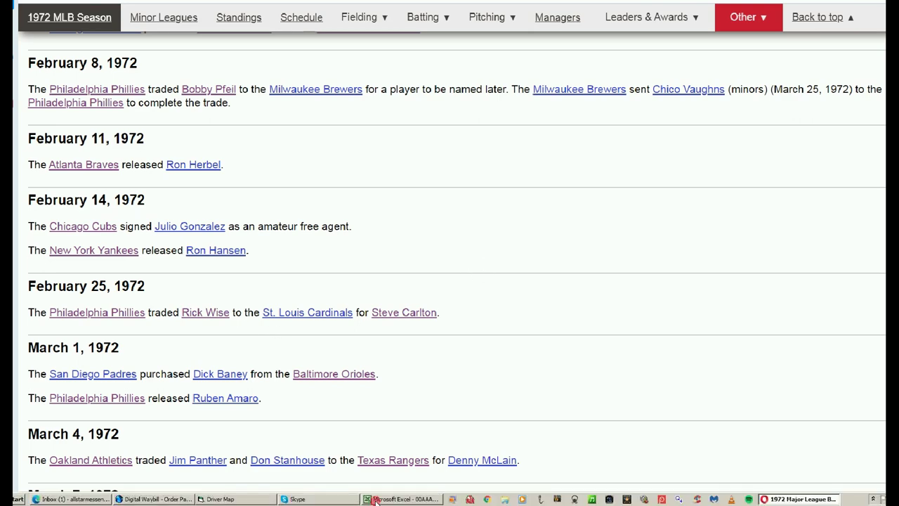
- Locate Rick Wise on the Excel Phillies roster, then return to the 1972 transactions page
left_click(376, 500)
scroll(150, 200, "up", 3)
scroll(151, 199, "up", 4)
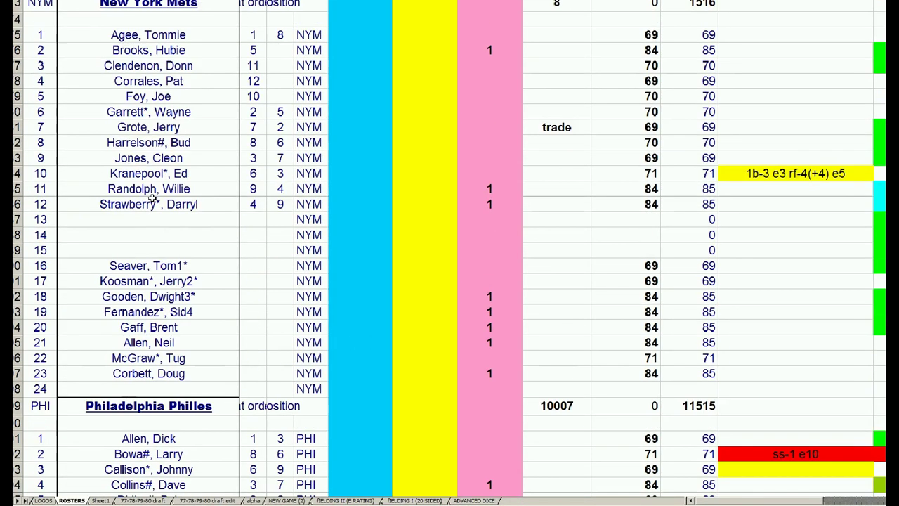
scroll(151, 198, "up", 6)
scroll(151, 198, "up", 4)
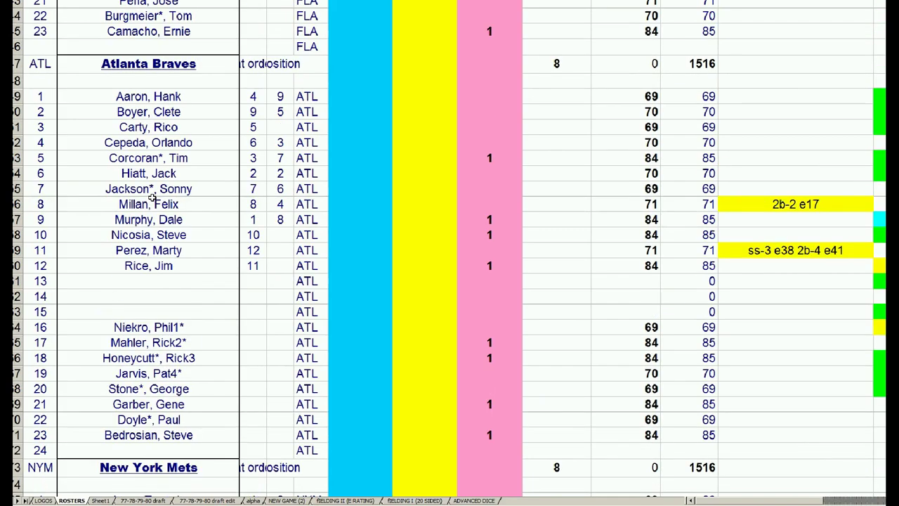
scroll(152, 199, "up", 3)
scroll(152, 199, "up", 7)
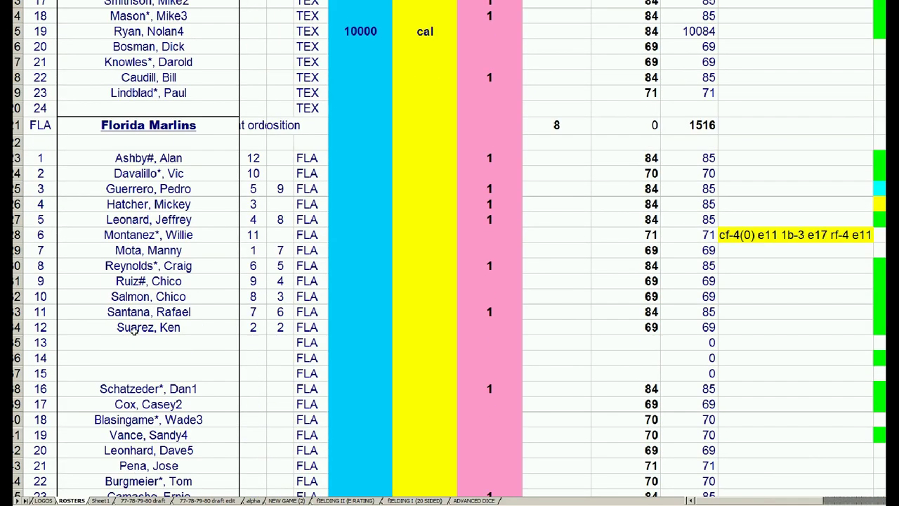
scroll(146, 339, "down", 5)
scroll(146, 344, "down", 11)
scroll(147, 344, "down", 3)
scroll(146, 344, "down", 3)
scroll(146, 345, "down", 5)
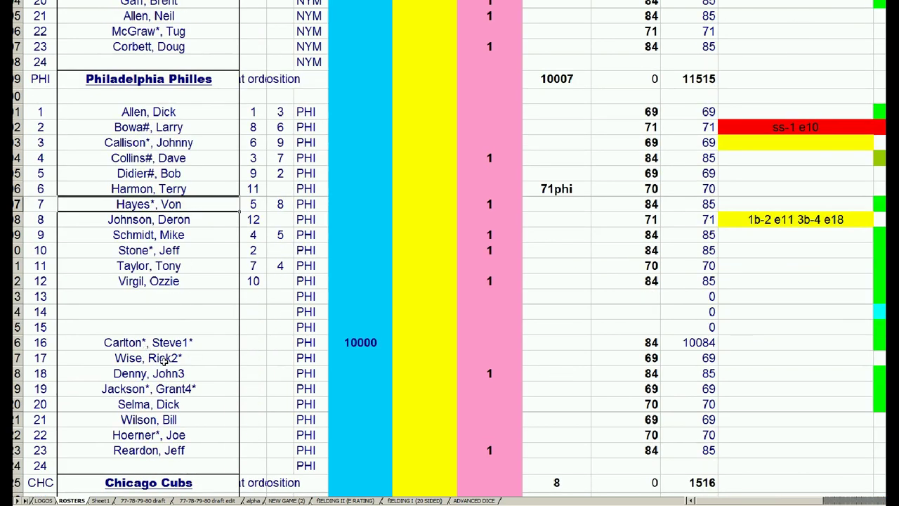
left_click(163, 359)
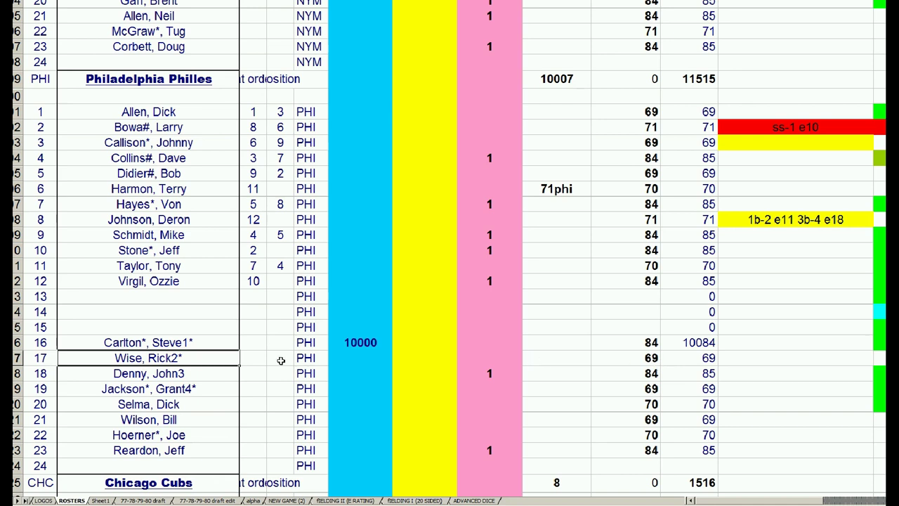
mouse_move(625, 502)
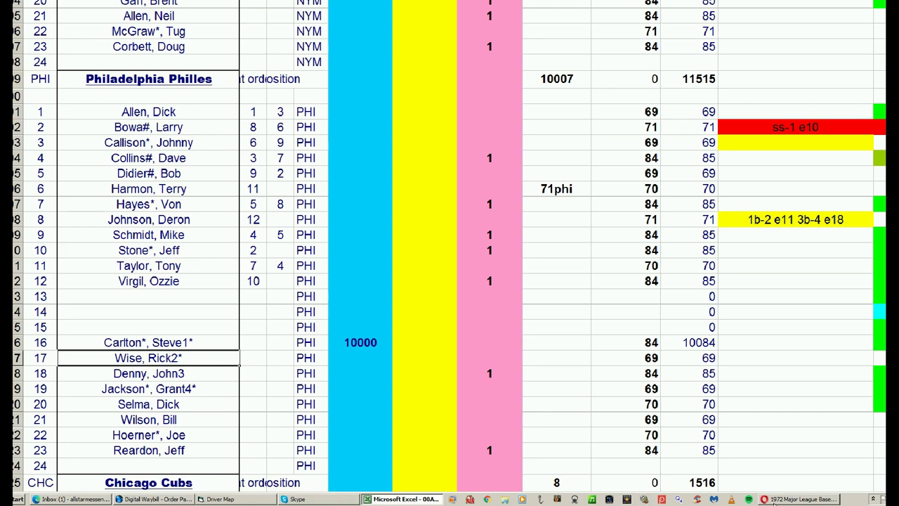
left_click(801, 499)
- Open Rick Wise's page in a new tab and view his 1972 St. Louis line: 16–16, 3.11 ERA
right_click(200, 315)
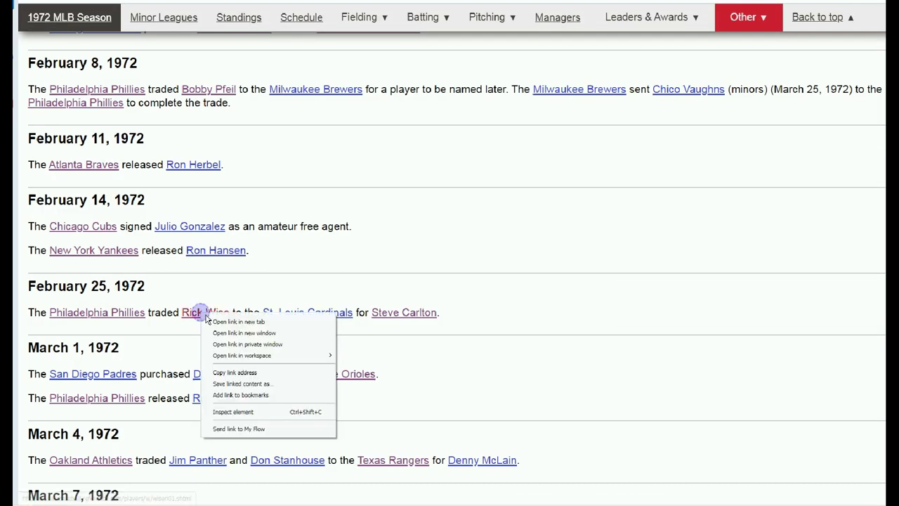
left_click(231, 321)
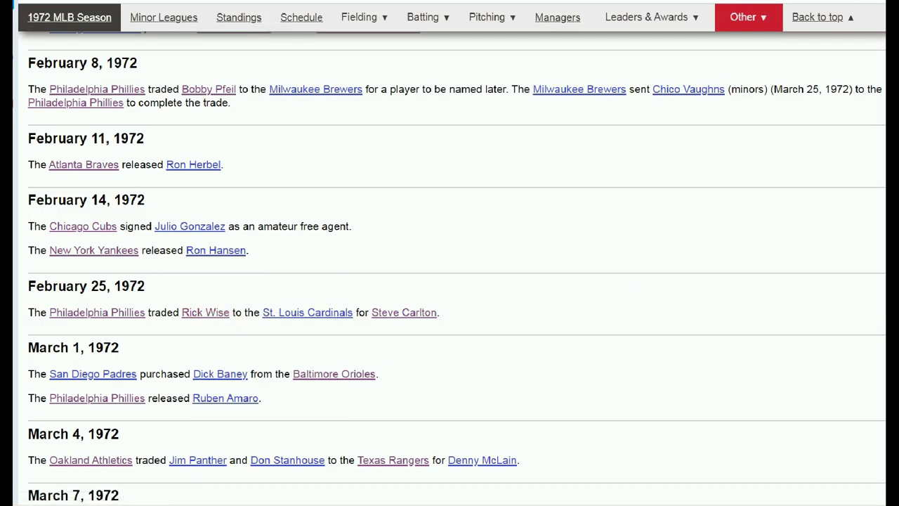
left_click(314, 12)
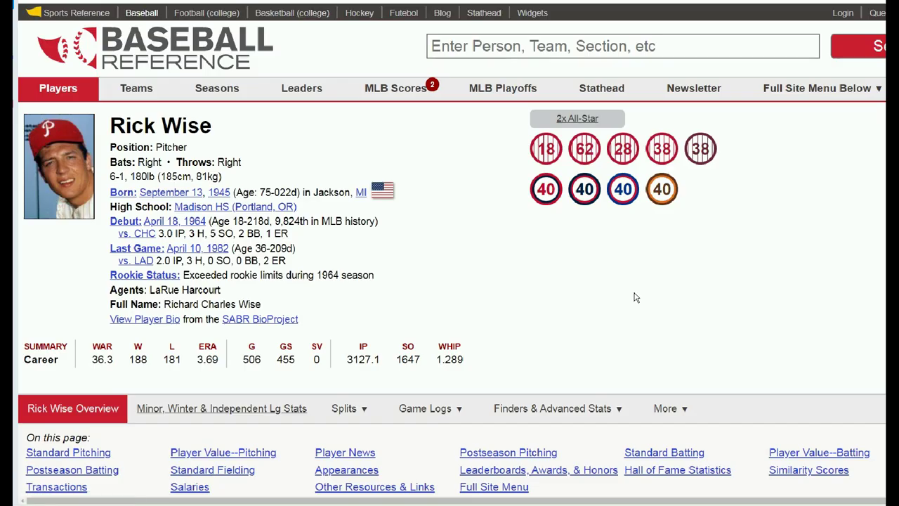
scroll(635, 297, "down", 3)
scroll(635, 297, "down", 3)
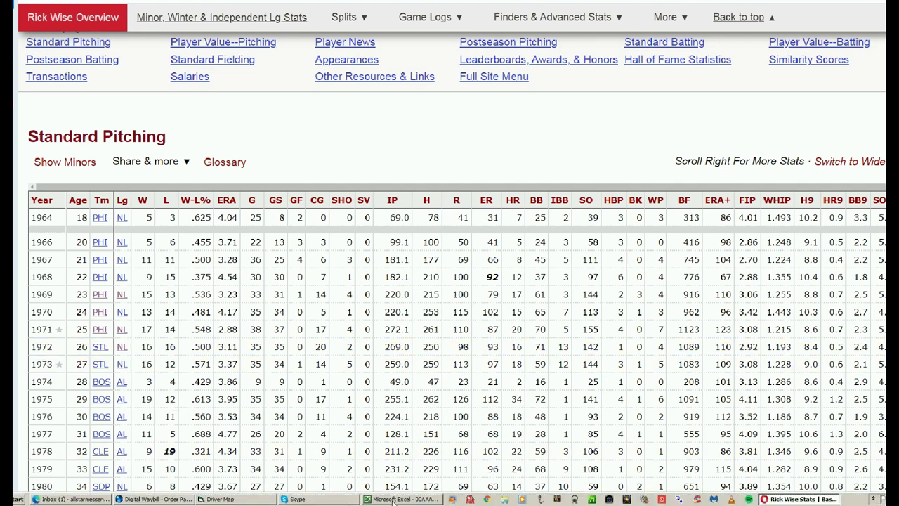
left_click(393, 500)
- Check Deron Johnson on the Phillies roster, then Ruppert Jones on the Seattle roster
left_click(165, 217)
scroll(172, 232, "up", 5)
scroll(172, 232, "up", 8)
scroll(172, 232, "up", 10)
scroll(172, 231, "up", 5)
scroll(172, 232, "up", 3)
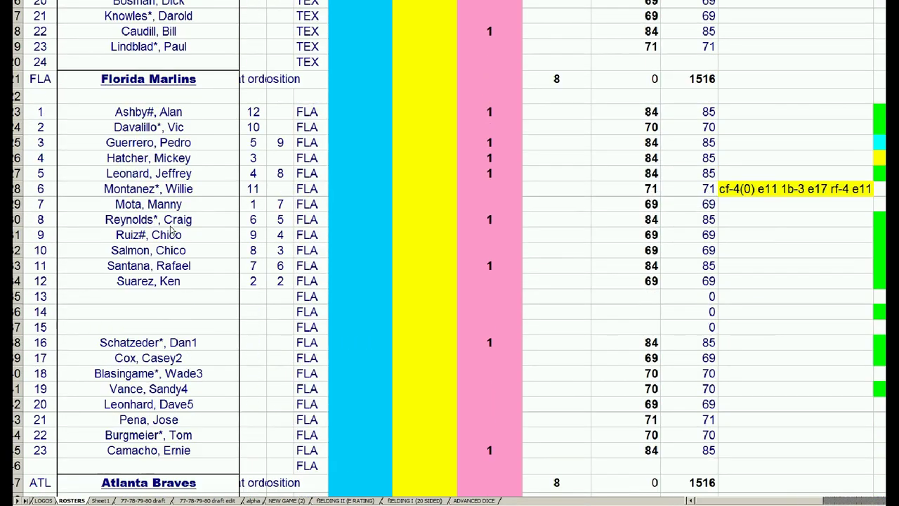
scroll(171, 232, "up", 4)
scroll(171, 232, "up", 4)
scroll(170, 231, "up", 6)
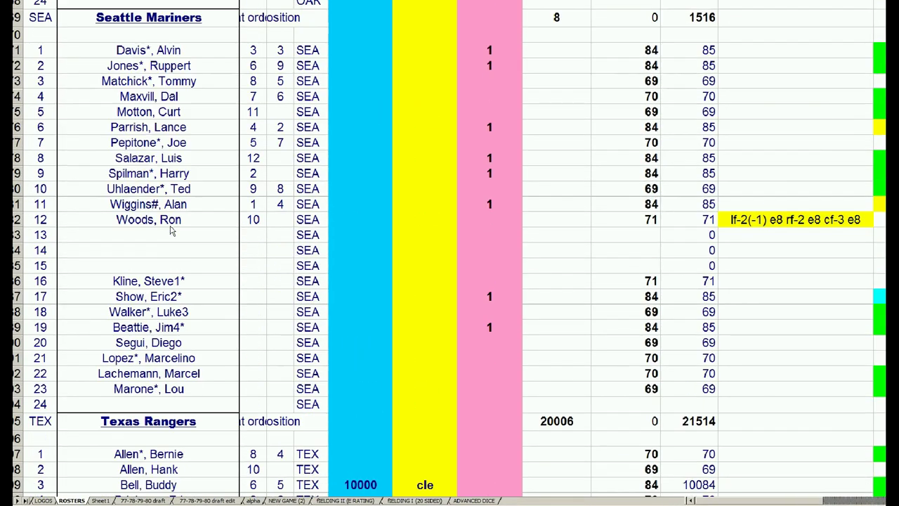
scroll(171, 231, "up", 3)
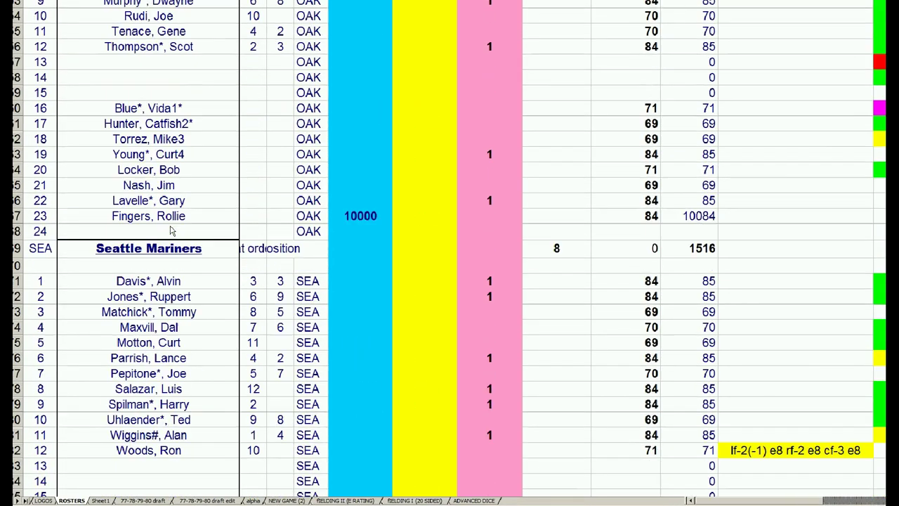
left_click(172, 297)
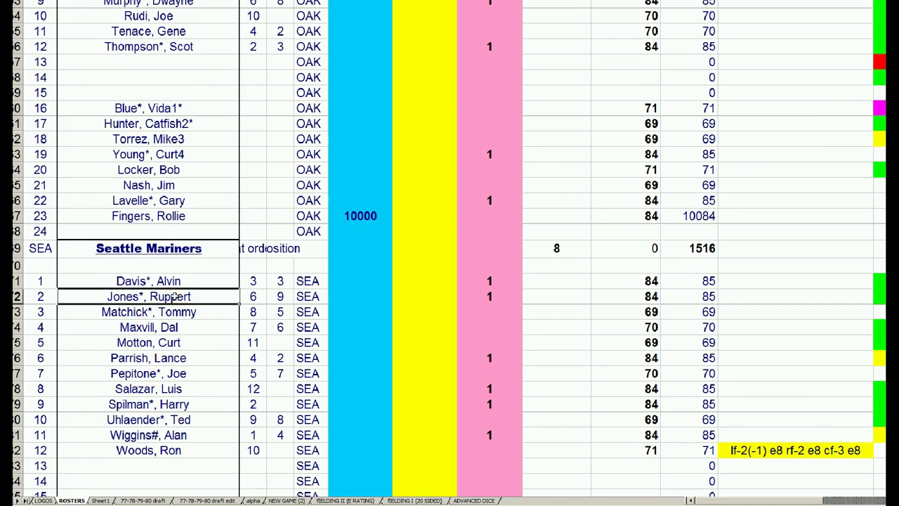
- Go back down to the Phillies roster and check Tony Taylor
scroll(177, 293, "down", 9)
scroll(179, 297, "down", 5)
scroll(180, 302, "down", 7)
scroll(182, 307, "down", 5)
scroll(183, 308, "down", 6)
scroll(183, 309, "down", 9)
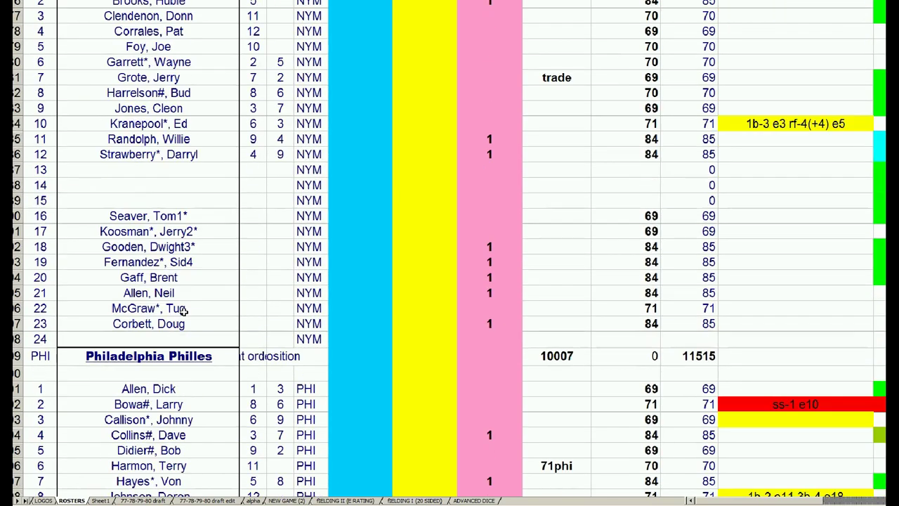
scroll(183, 309, "down", 6)
scroll(183, 310, "down", 5)
scroll(184, 309, "up", 3)
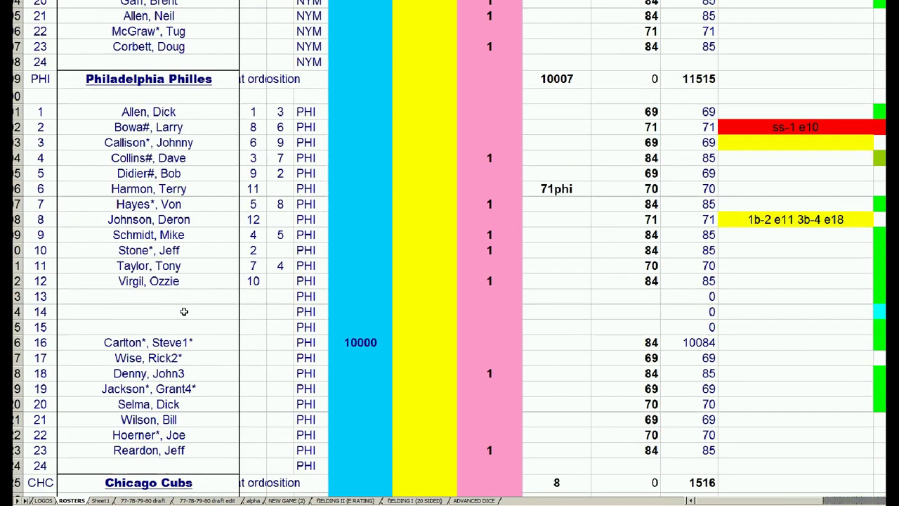
left_click(179, 358)
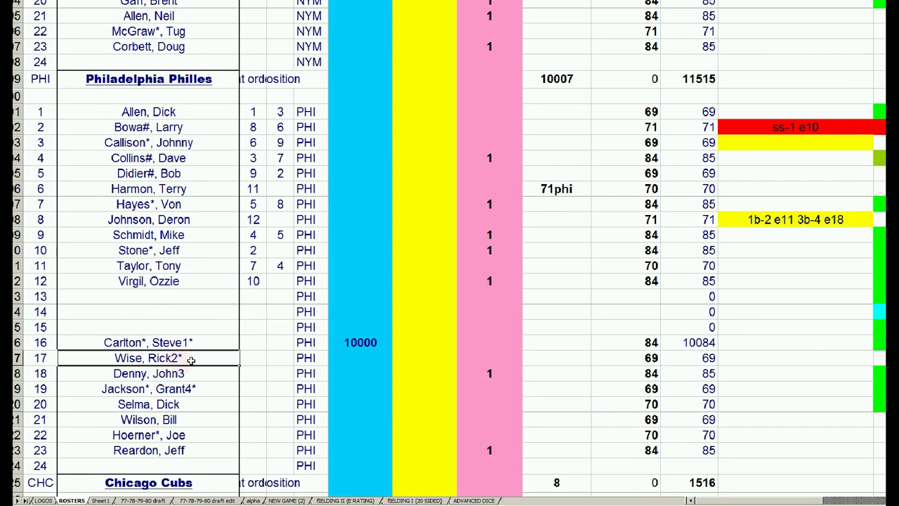
left_click(160, 266)
- Check Curt Flood, Ray Washburn and Bob Burda on the Cardinals roster
scroll(160, 265, "up", 3)
scroll(160, 265, "up", 9)
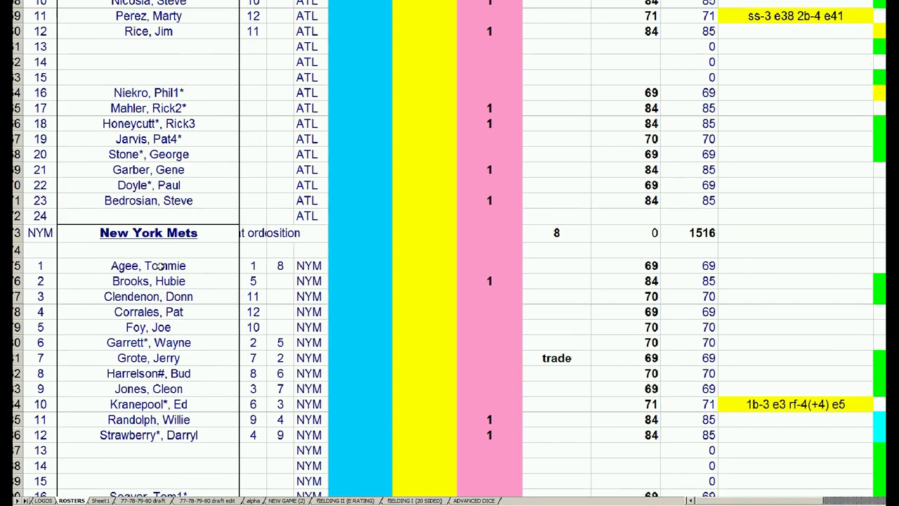
scroll(160, 265, "up", 5)
scroll(160, 267, "up", 2)
scroll(160, 270, "down", 10)
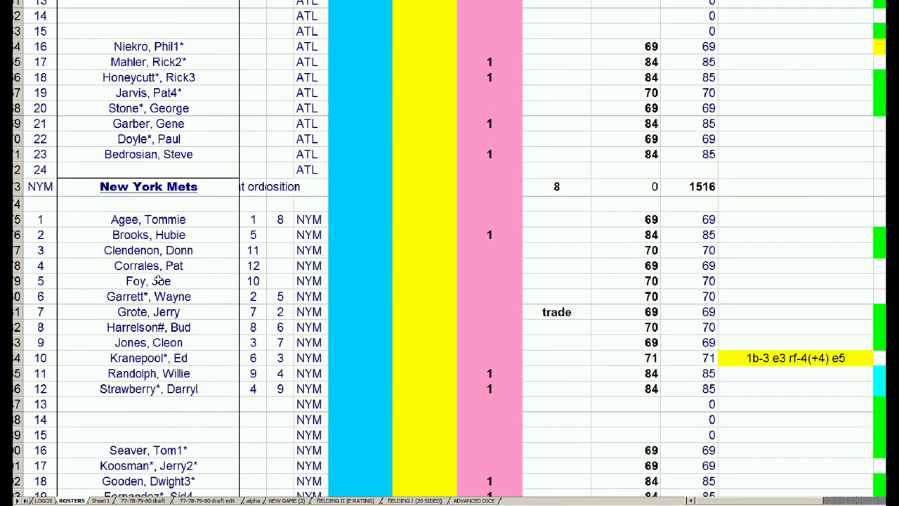
scroll(160, 269, "down", 4)
scroll(160, 270, "down", 6)
scroll(158, 281, "down", 6)
scroll(157, 280, "down", 4)
scroll(157, 279, "down", 7)
scroll(158, 280, "down", 2)
scroll(157, 279, "down", 7)
scroll(157, 279, "down", 7)
scroll(157, 279, "down", 2)
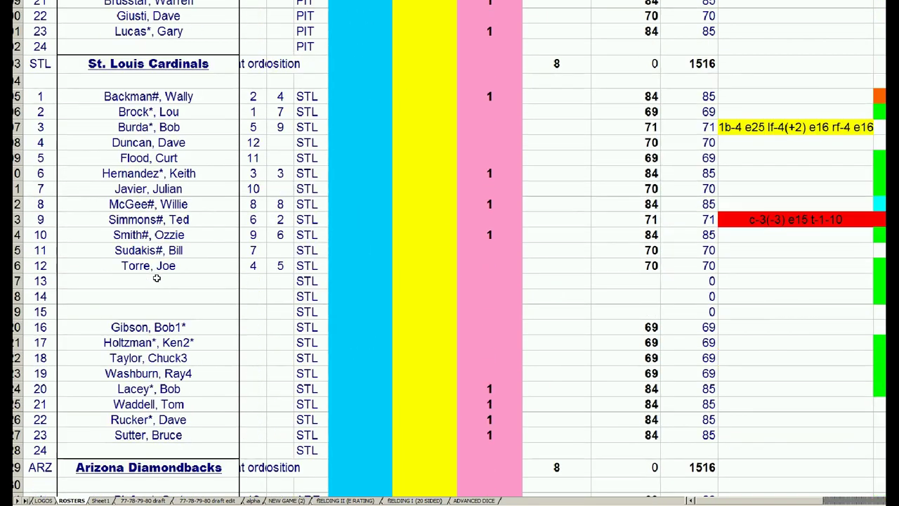
left_click(145, 161)
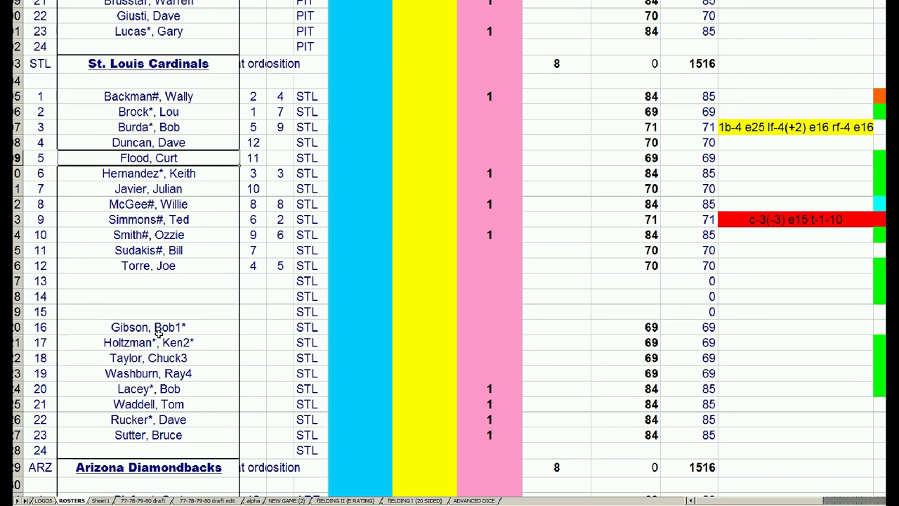
left_click(172, 372)
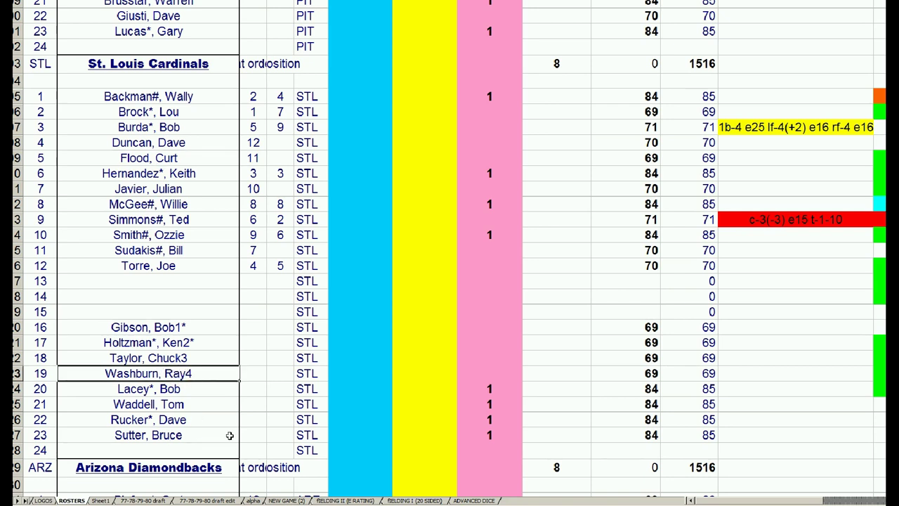
left_click(178, 160)
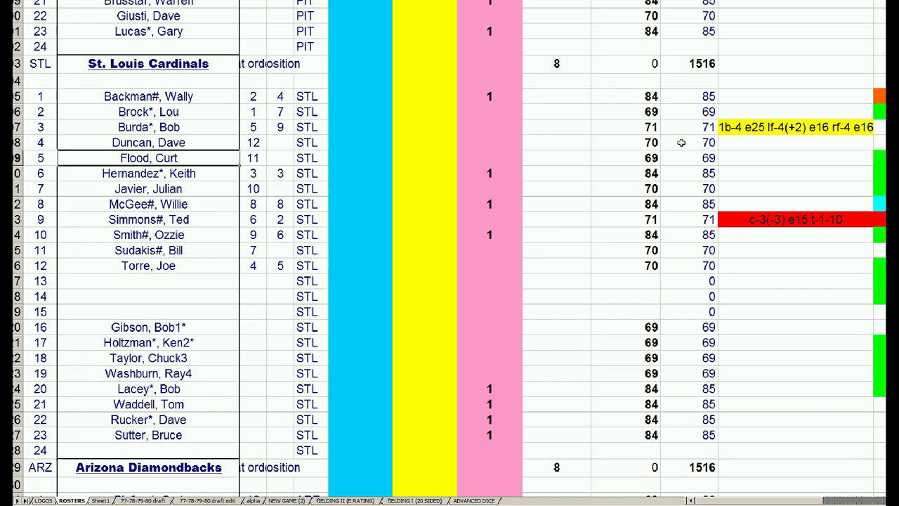
left_click(214, 127)
- Check the fourth, third, tenth and seventh Phillies players, then return to the browser
scroll(211, 127, "up", 3)
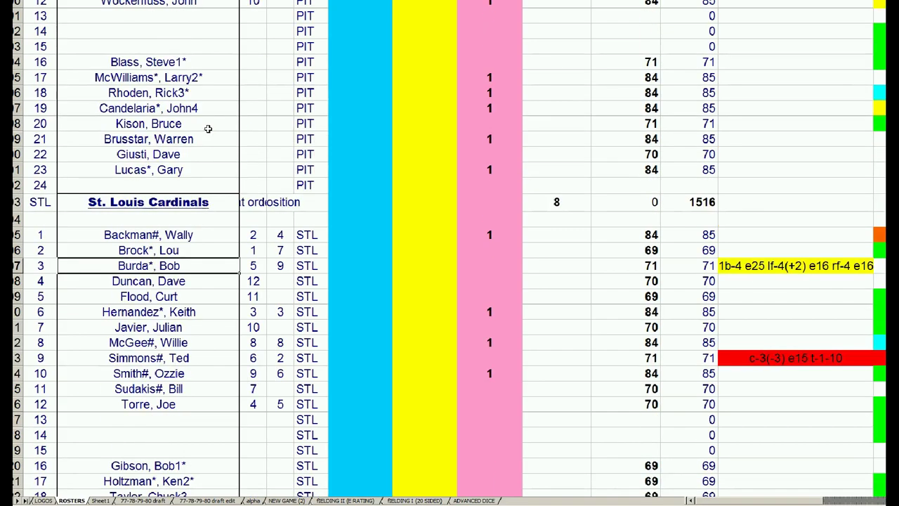
scroll(207, 128, "up", 10)
scroll(207, 127, "up", 5)
scroll(206, 127, "up", 3)
scroll(206, 126, "up", 6)
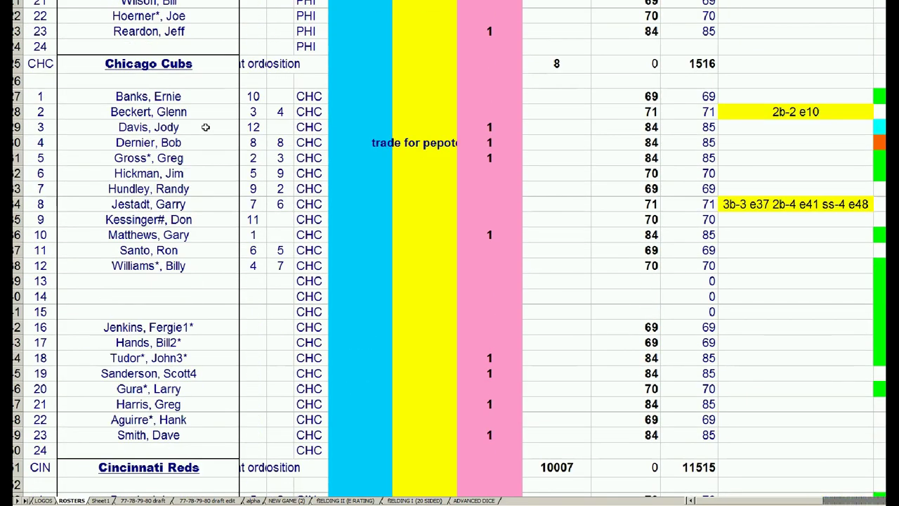
scroll(204, 125, "up", 5)
scroll(205, 125, "up", 6)
scroll(205, 125, "down", 4)
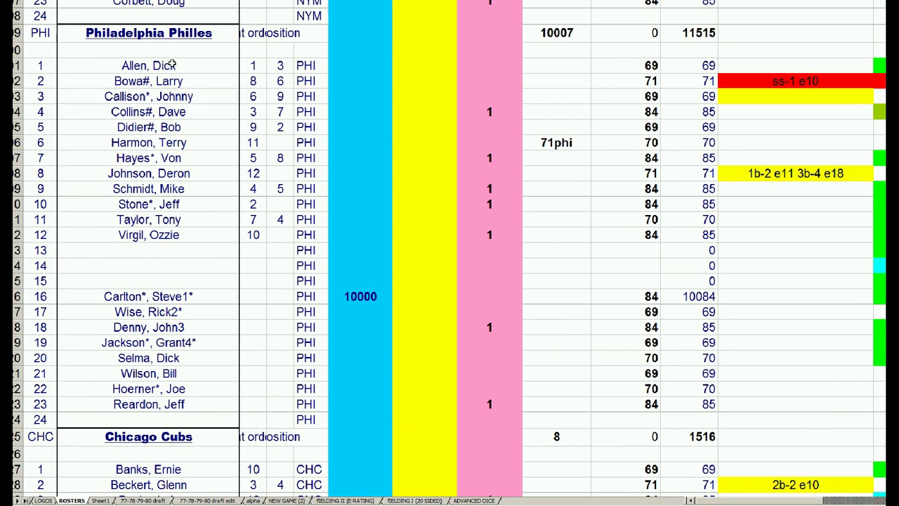
type("#")
left_click(180, 110)
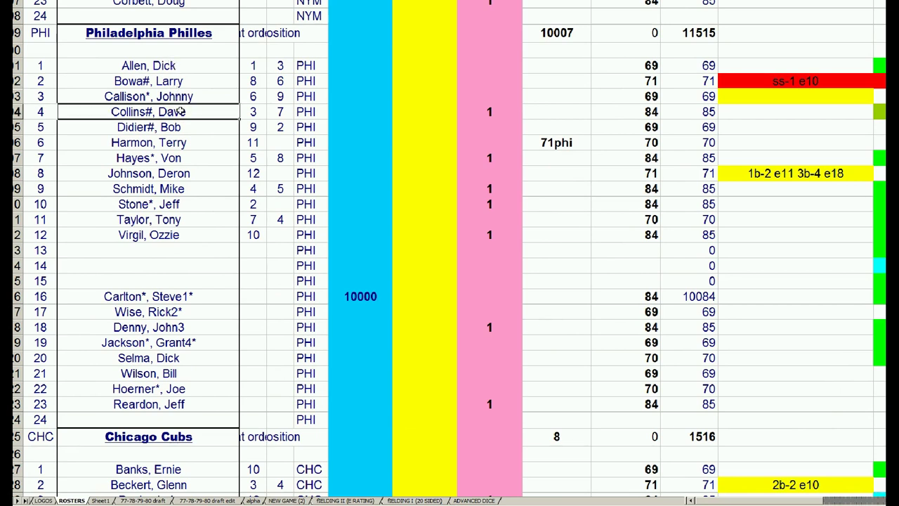
left_click(181, 99)
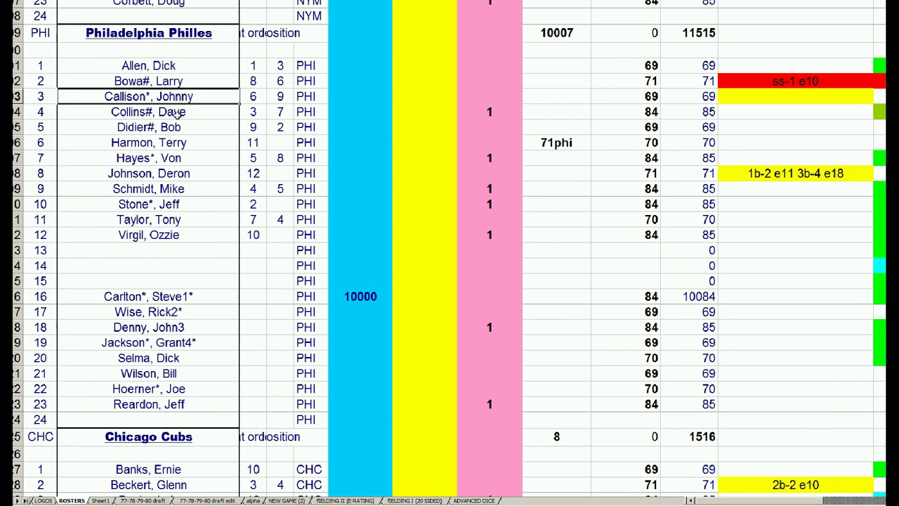
left_click(181, 203)
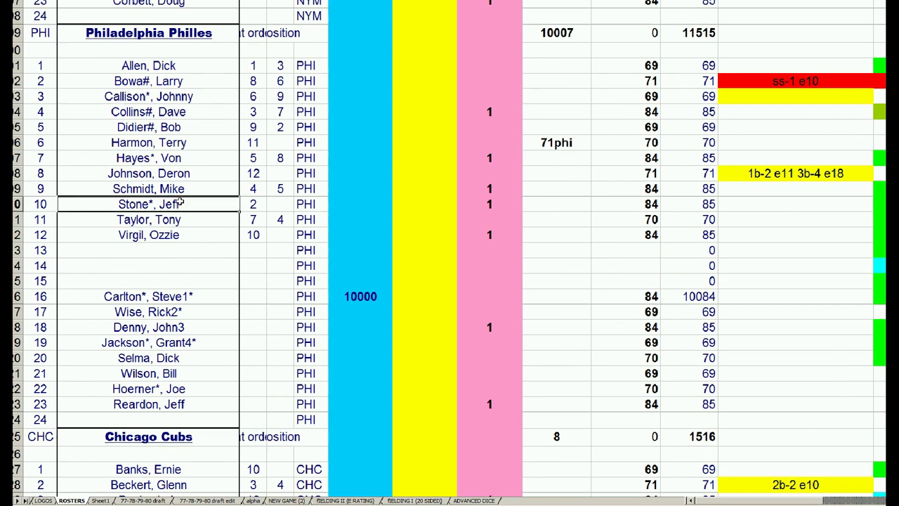
left_click(172, 161)
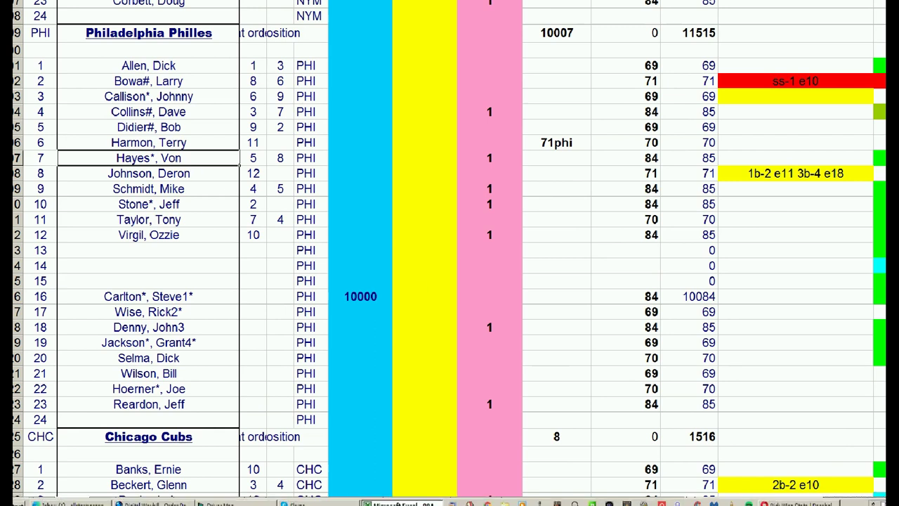
left_click(778, 500)
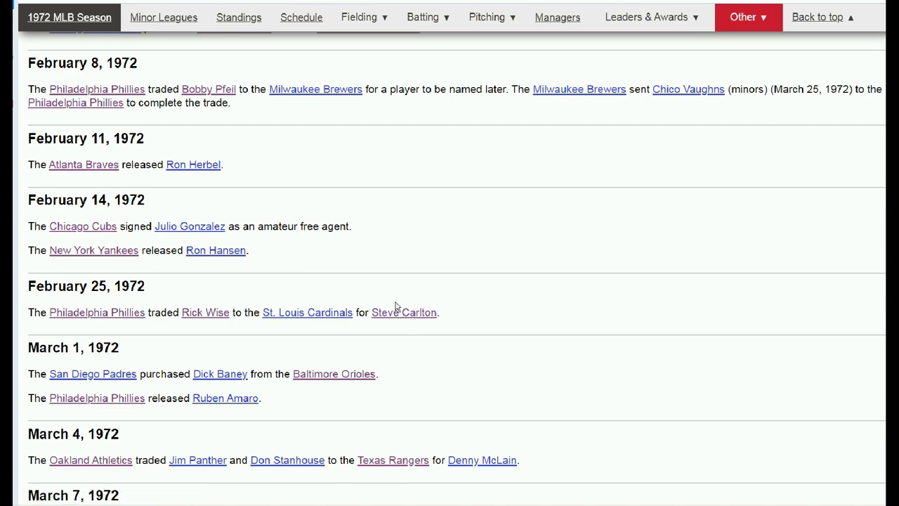
- Read the 1972 transactions down to March 20–27, including the Sparky Lyle-for-Danny Cater trade
scroll(585, 323, "down", 2)
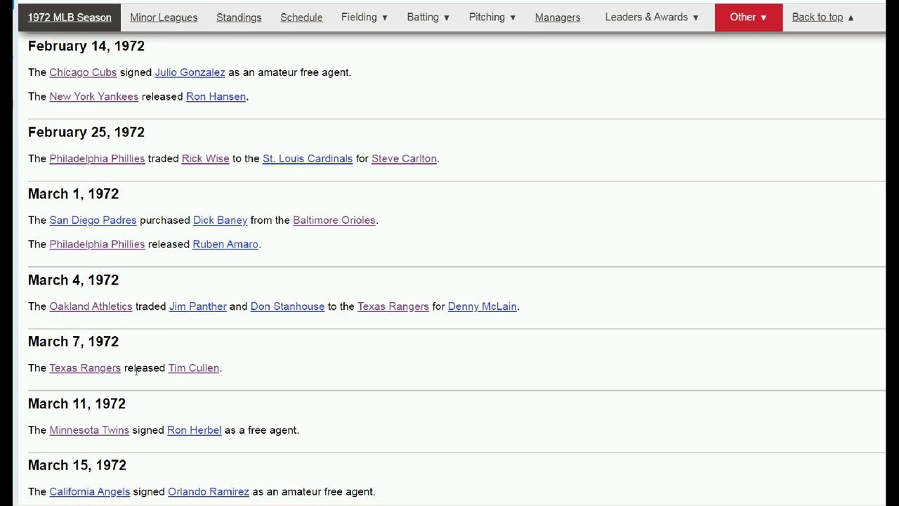
scroll(277, 412, "down", 1)
scroll(277, 413, "down", 1)
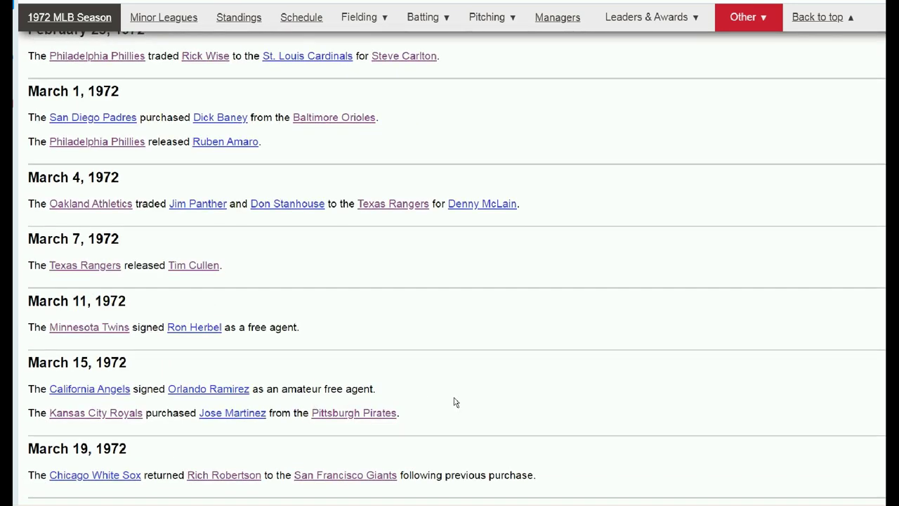
scroll(464, 401, "down", 2)
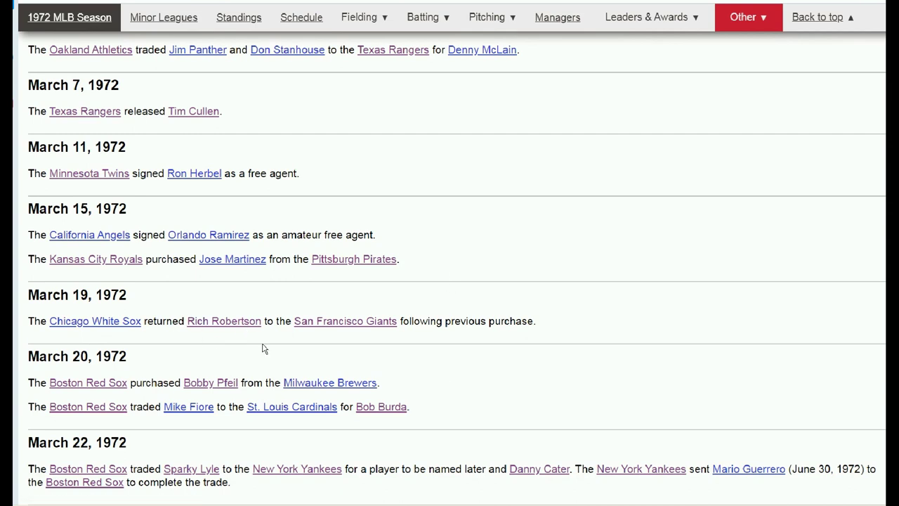
scroll(471, 372, "down", 1)
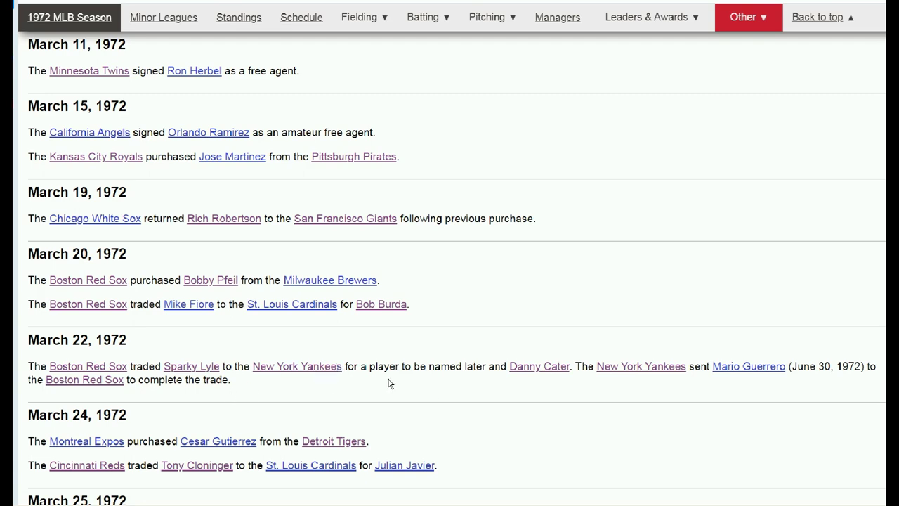
scroll(469, 375, "down", 2)
scroll(474, 325, "down", 2)
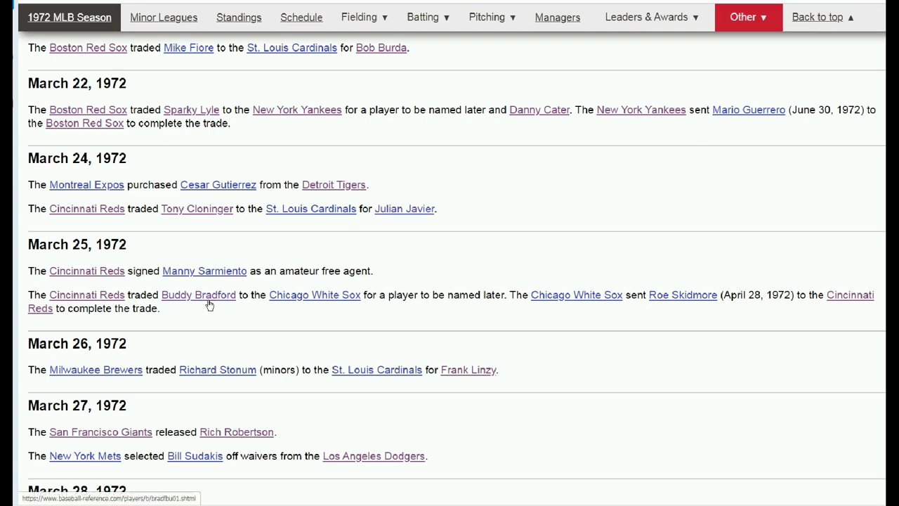
- Continue reading to the April 2–9 entries, reaching Rusty Staub's trade to the Mets
scroll(440, 339, "down", 2)
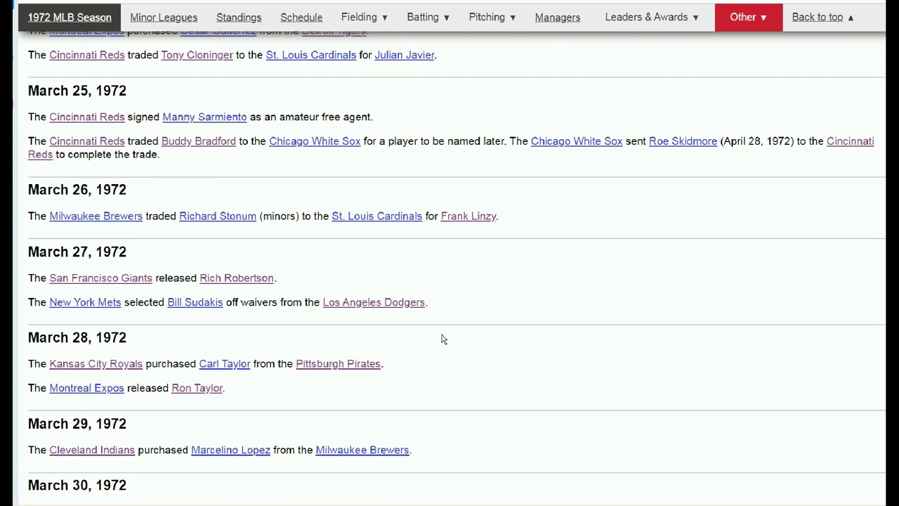
scroll(441, 338, "down", 1)
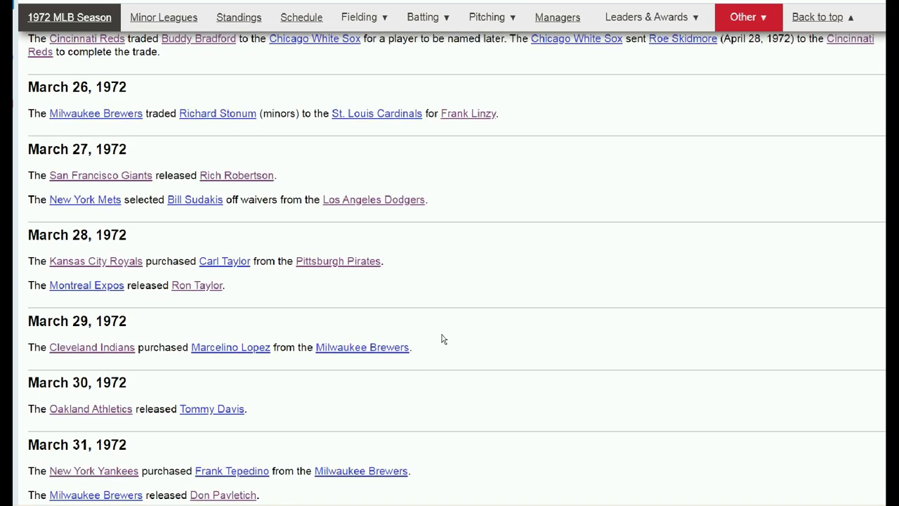
scroll(441, 339, "down", 2)
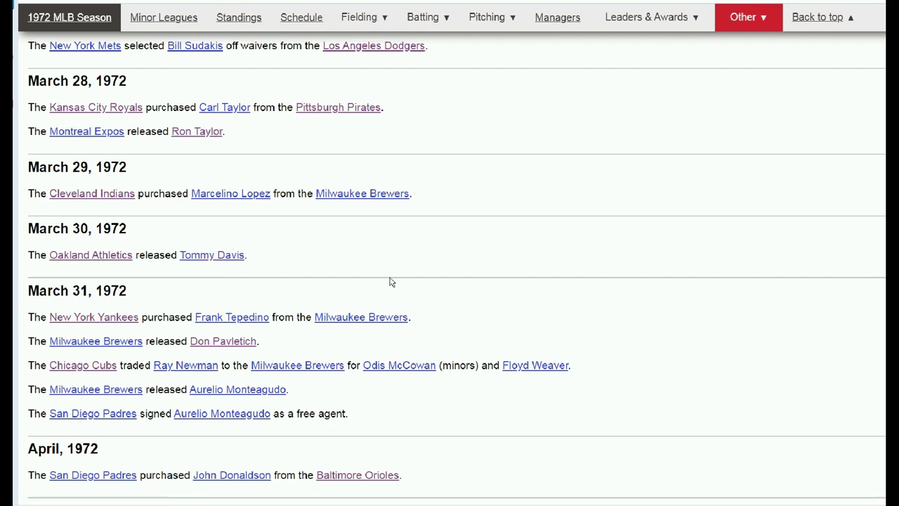
scroll(381, 403, "down", 2)
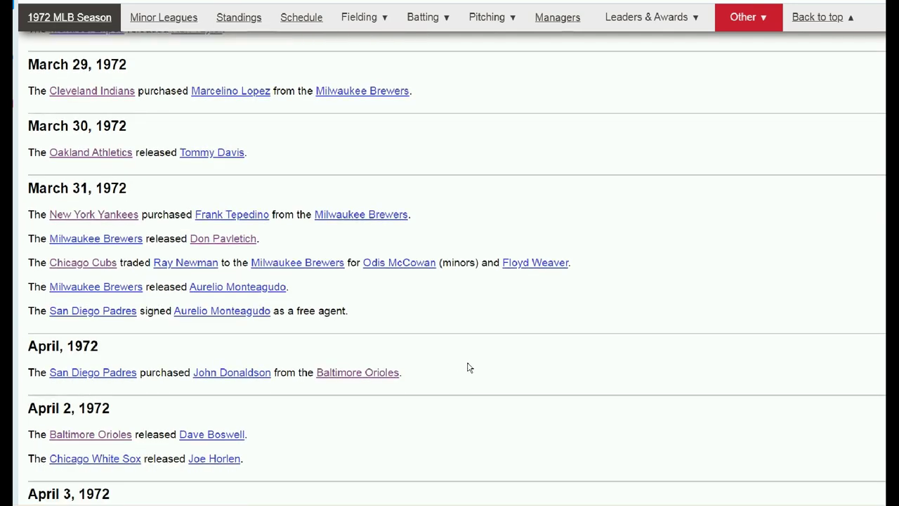
scroll(470, 367, "down", 2)
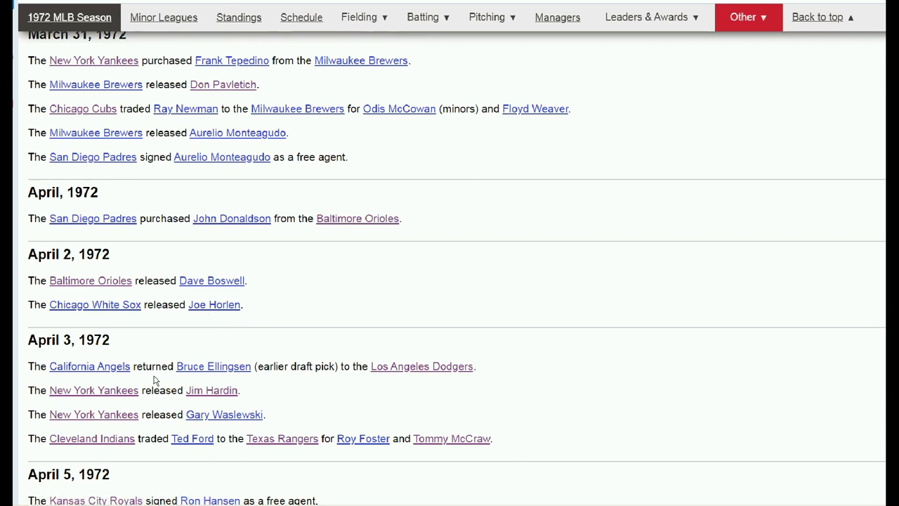
scroll(156, 381, "down", 2)
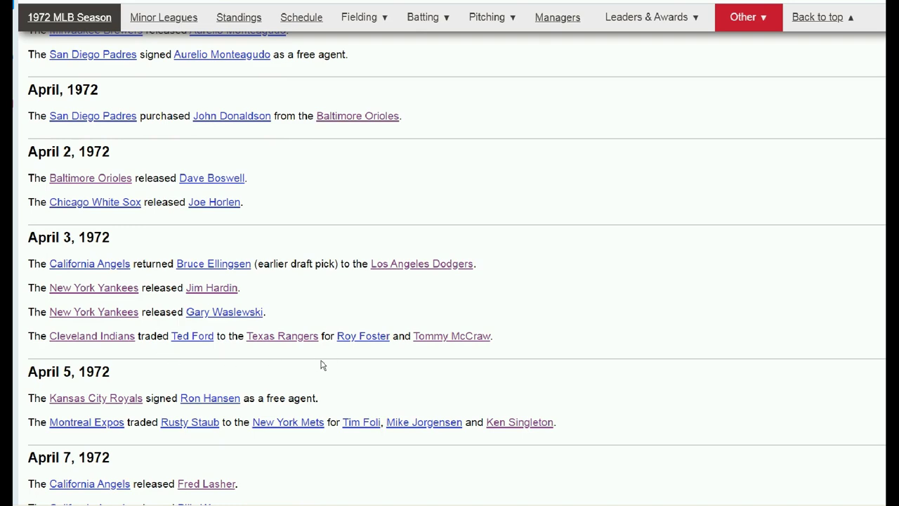
scroll(207, 449, "down", 2)
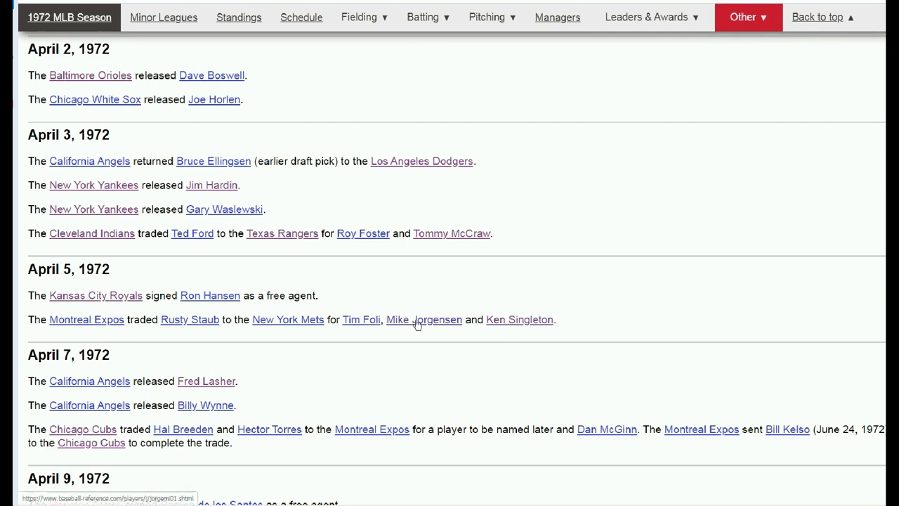
- Open Rusty Staub's player page in a new tab and review his batting record
right_click(198, 325)
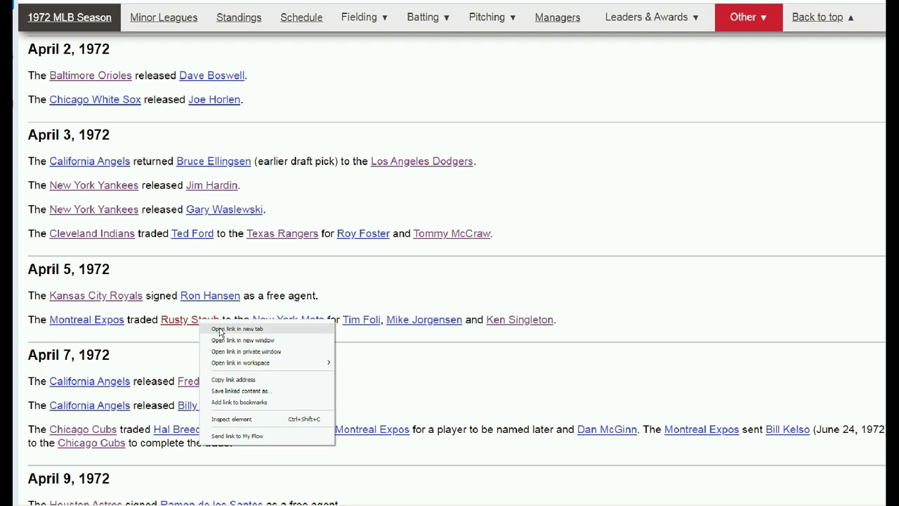
left_click(221, 329)
key("ctrl+Tab")
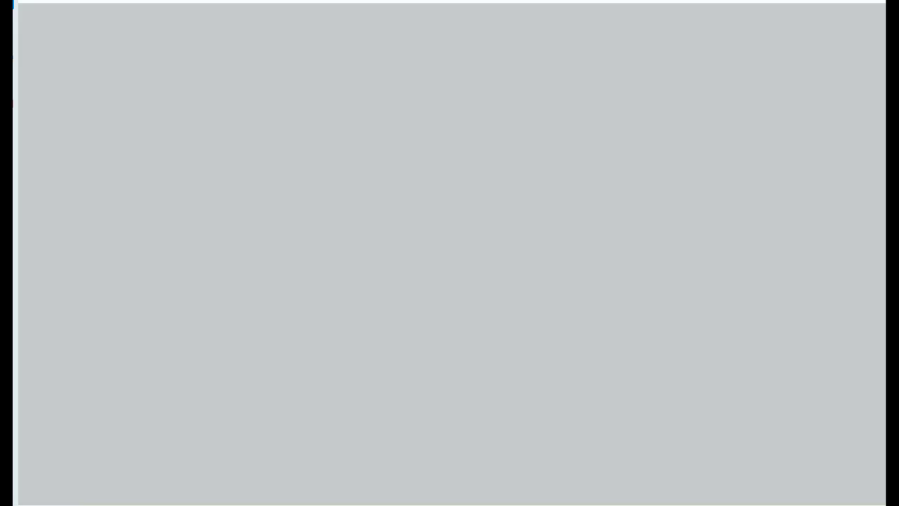
scroll(415, 301, "down", 3)
scroll(416, 301, "down", 3)
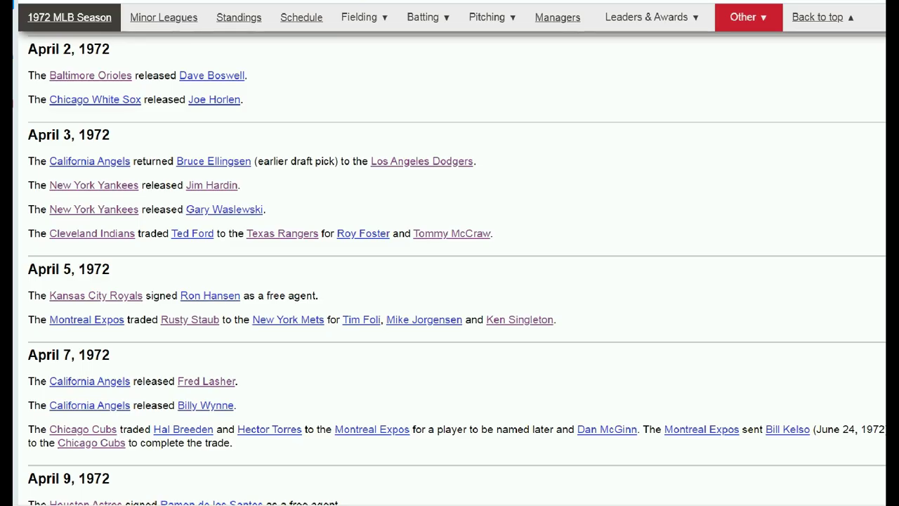
- Read the transactions from April 5 down to the April 20–28 signings
scroll(424, 349, "down", 2)
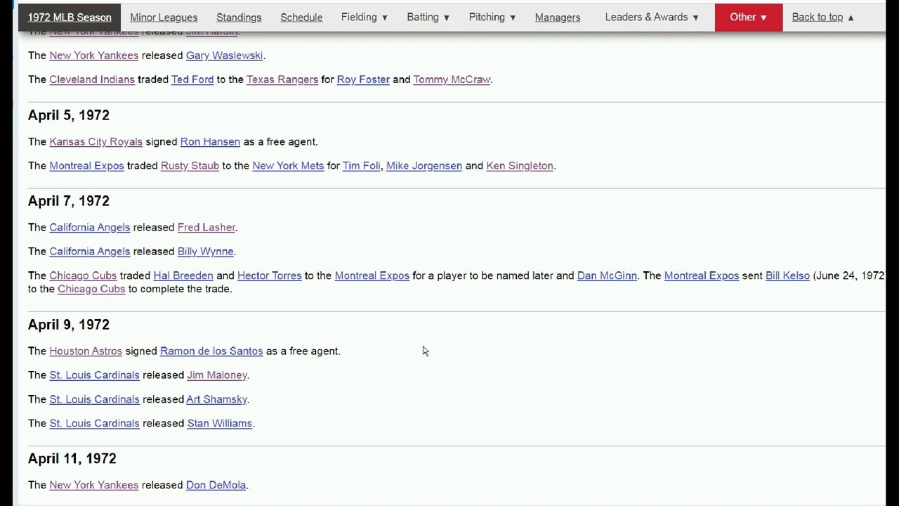
scroll(380, 356, "down", 2)
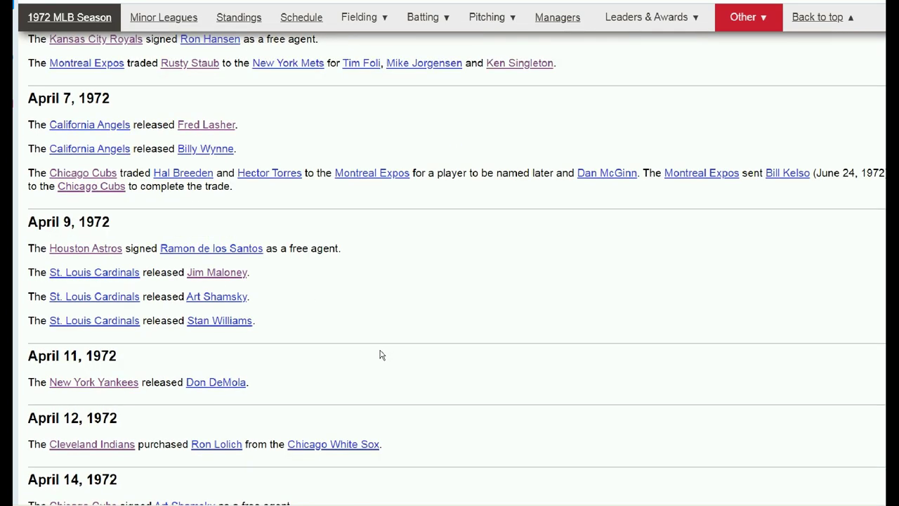
scroll(380, 356, "down", 3)
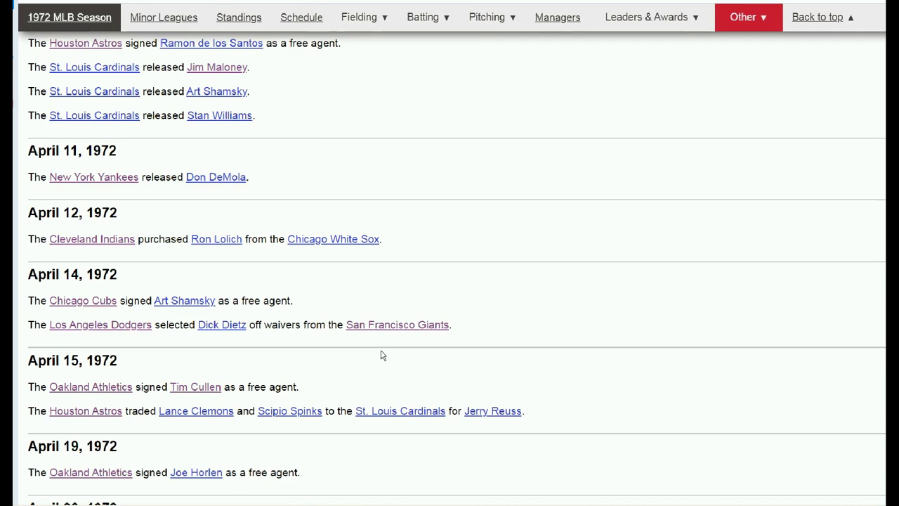
scroll(382, 355, "down", 2)
scroll(382, 355, "down", 3)
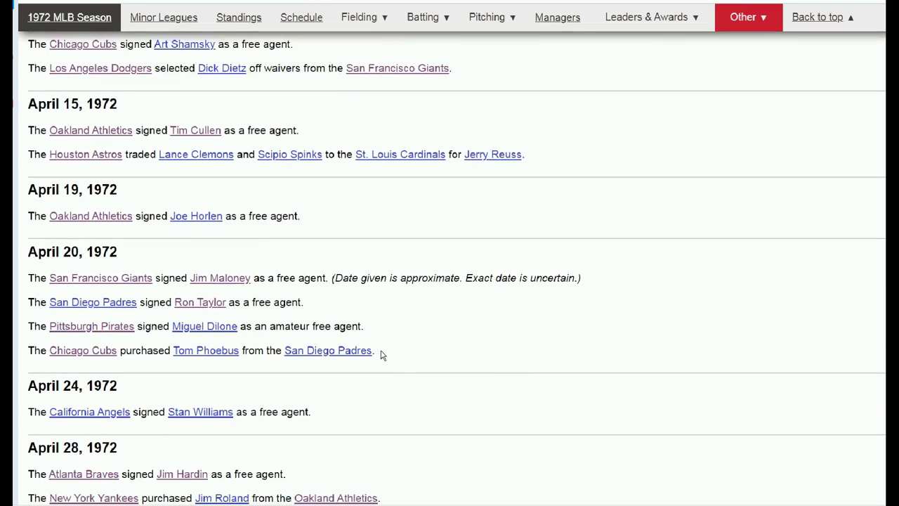